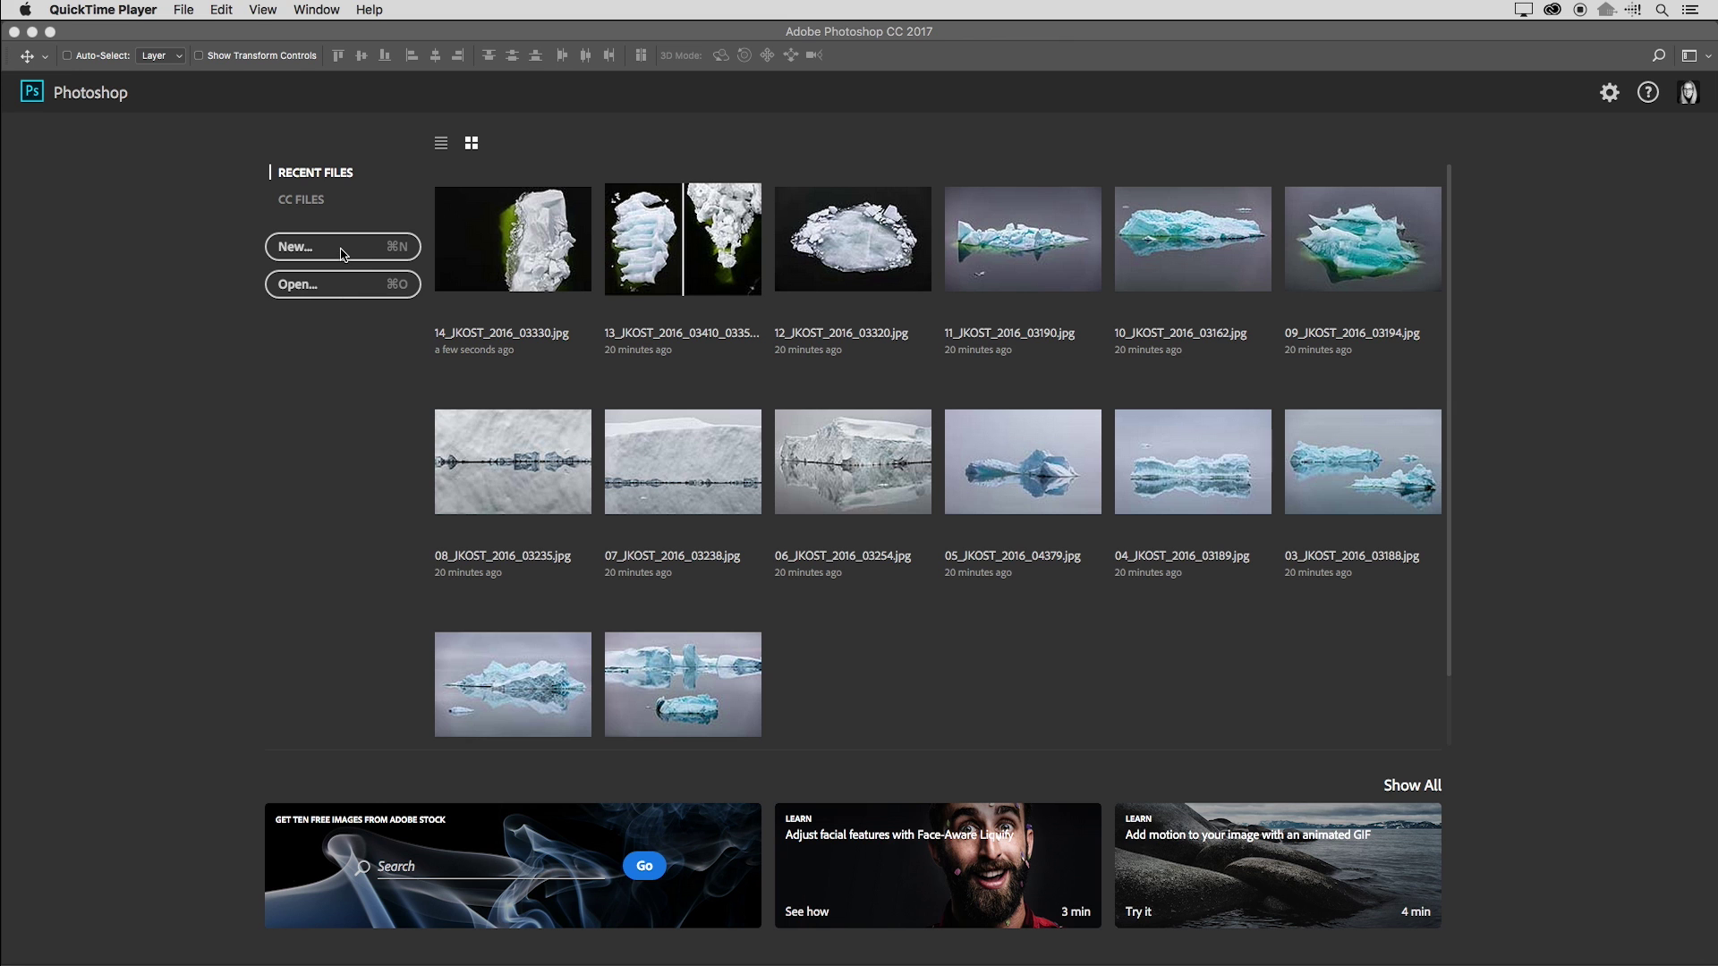
- Open the New Document dialog and show all nine blank Photo presets
left_click(341, 254)
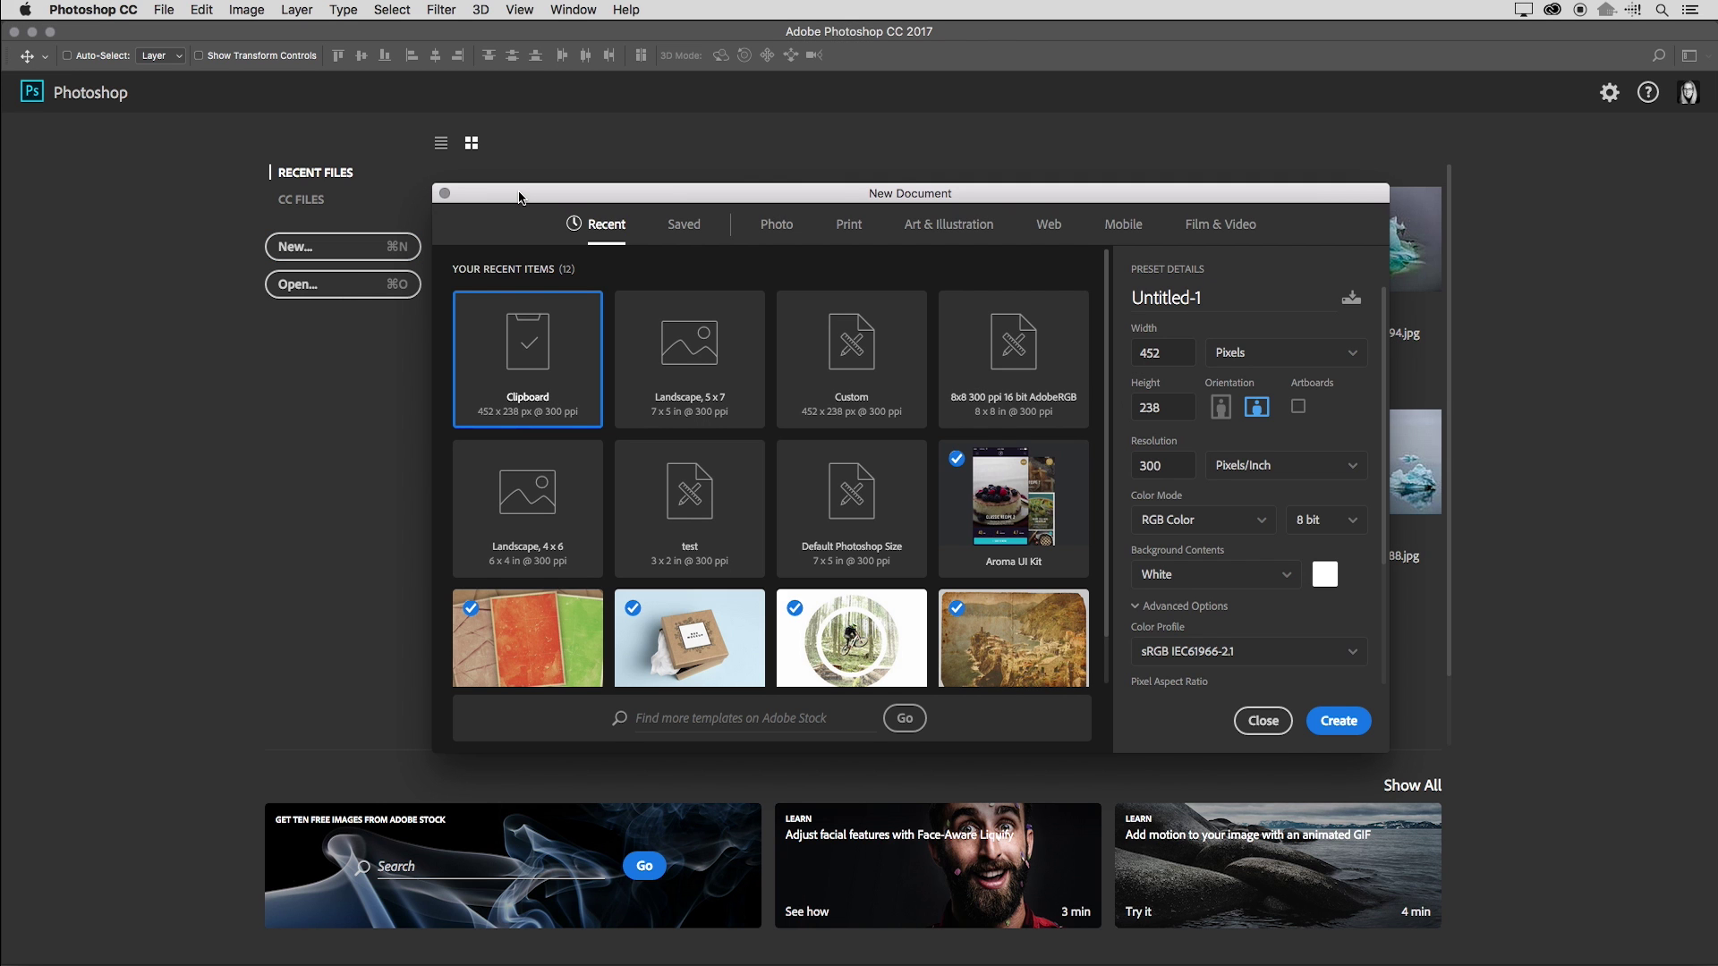
mouse_move(519, 196)
left_mouse_down()
mouse_move(572, 184)
mouse_move(522, 188)
left_mouse_up()
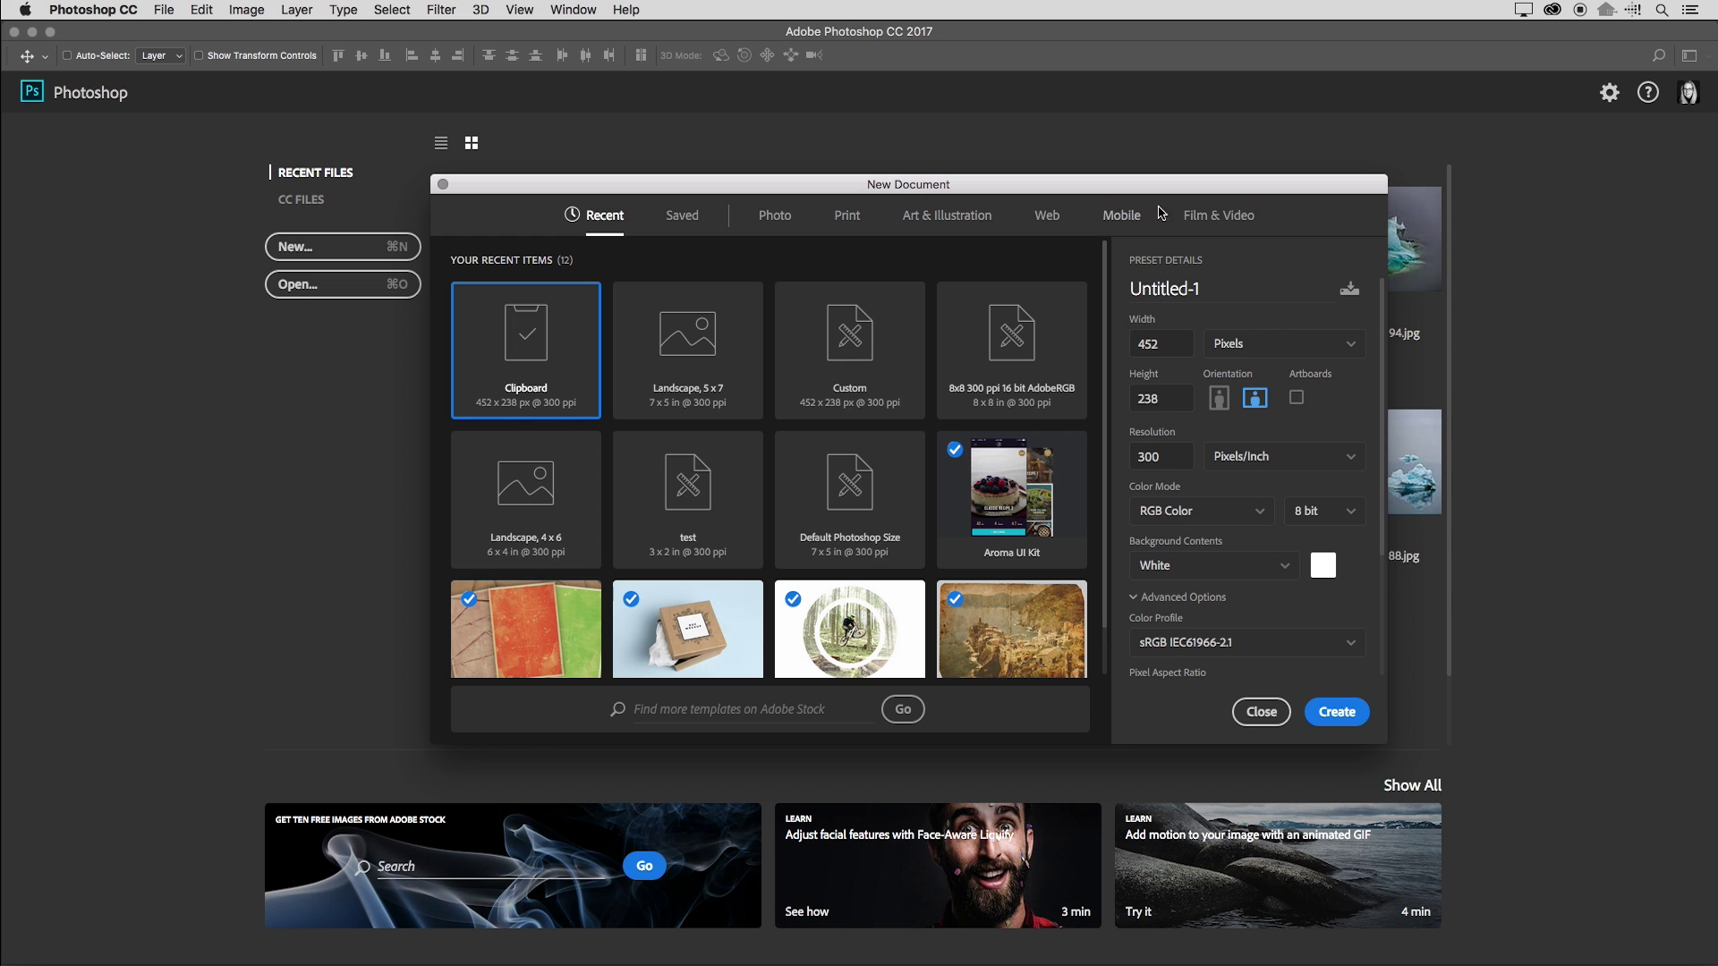
left_click(775, 216)
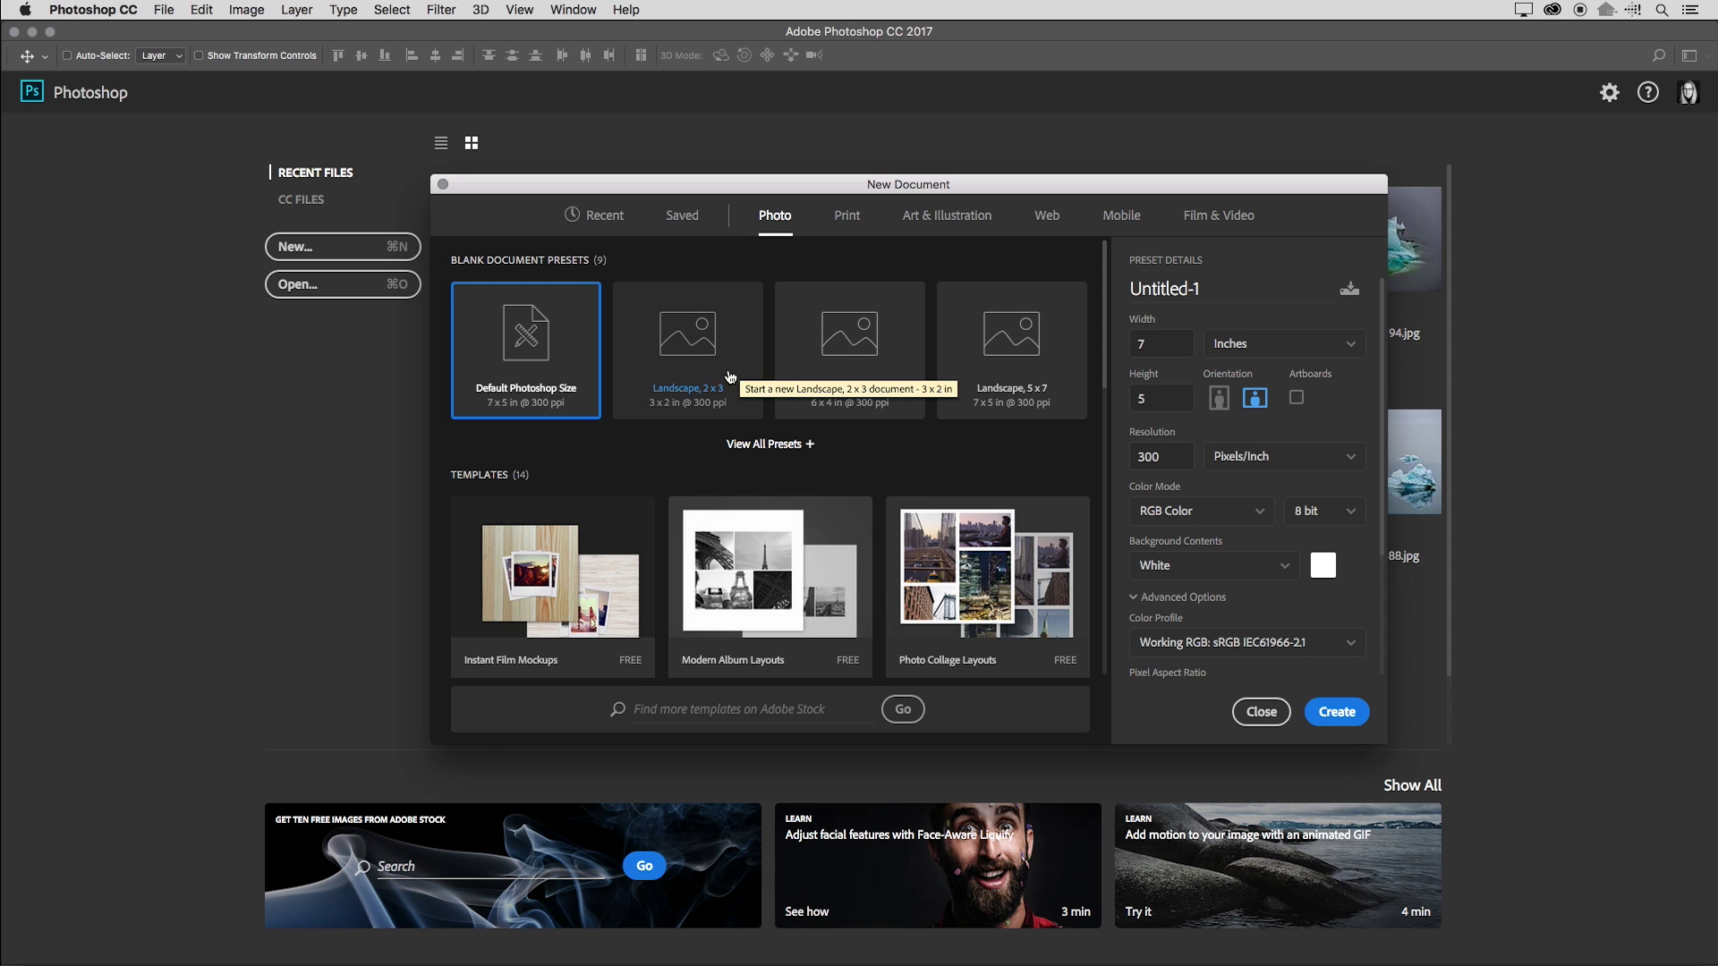
left_click(753, 444)
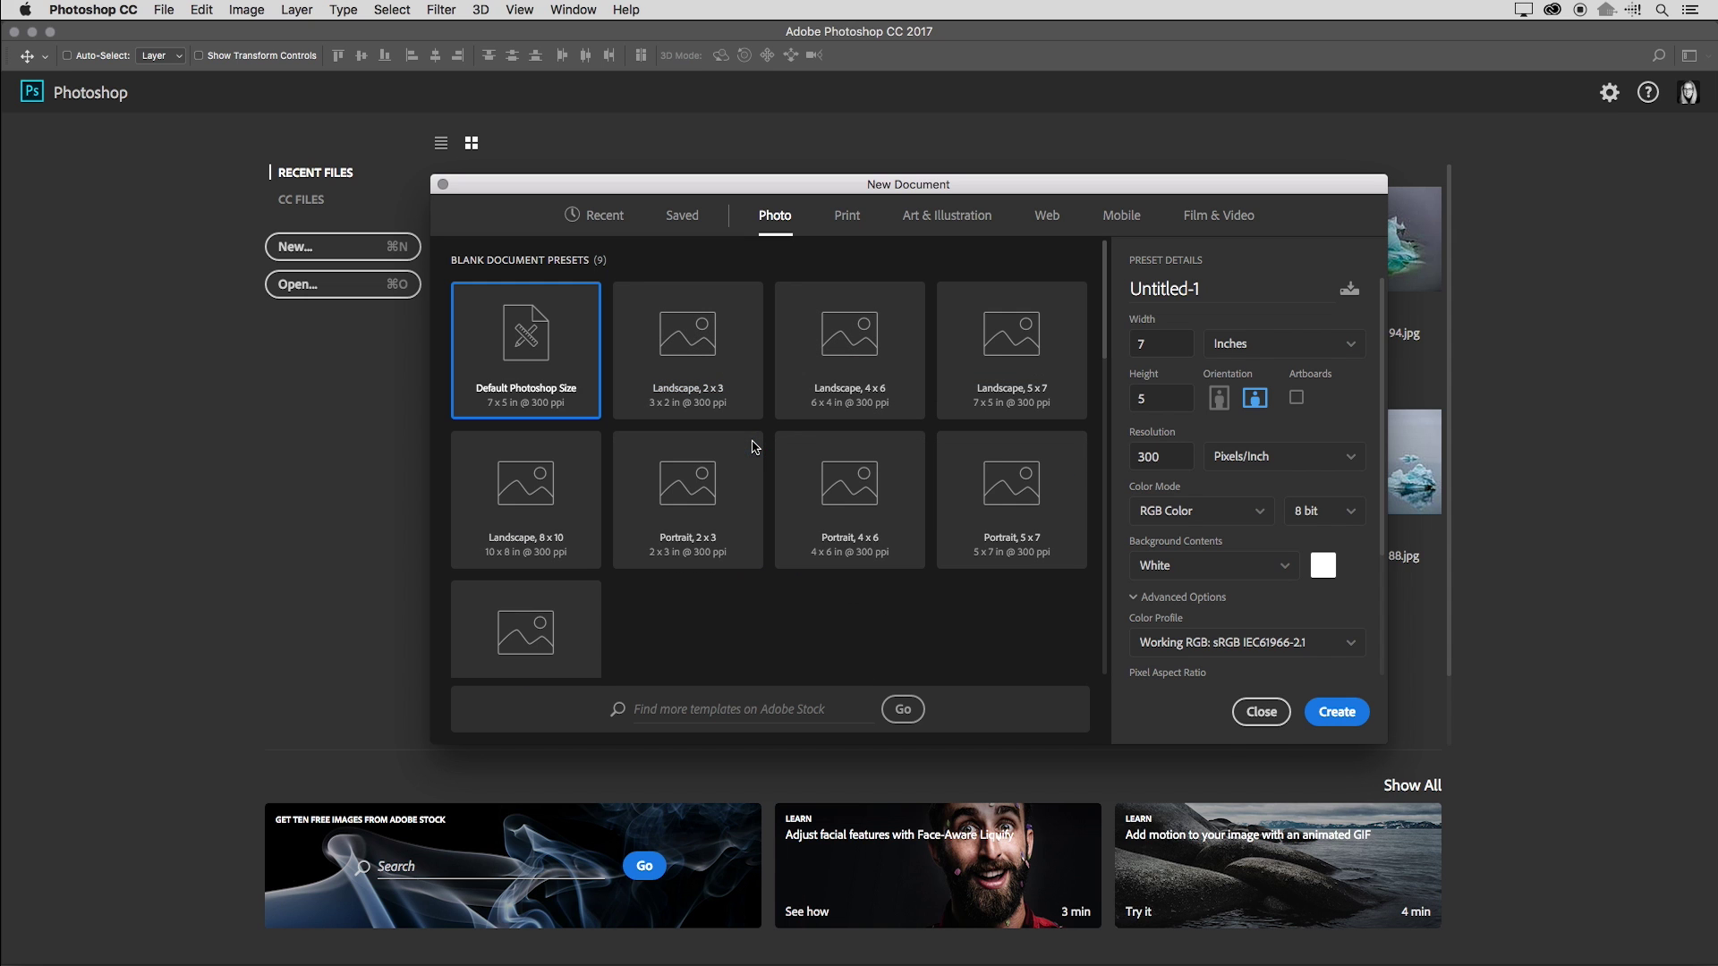
- Start from the Landscape 2 x 3 preset and set width and height to 12 inches
left_click(705, 361)
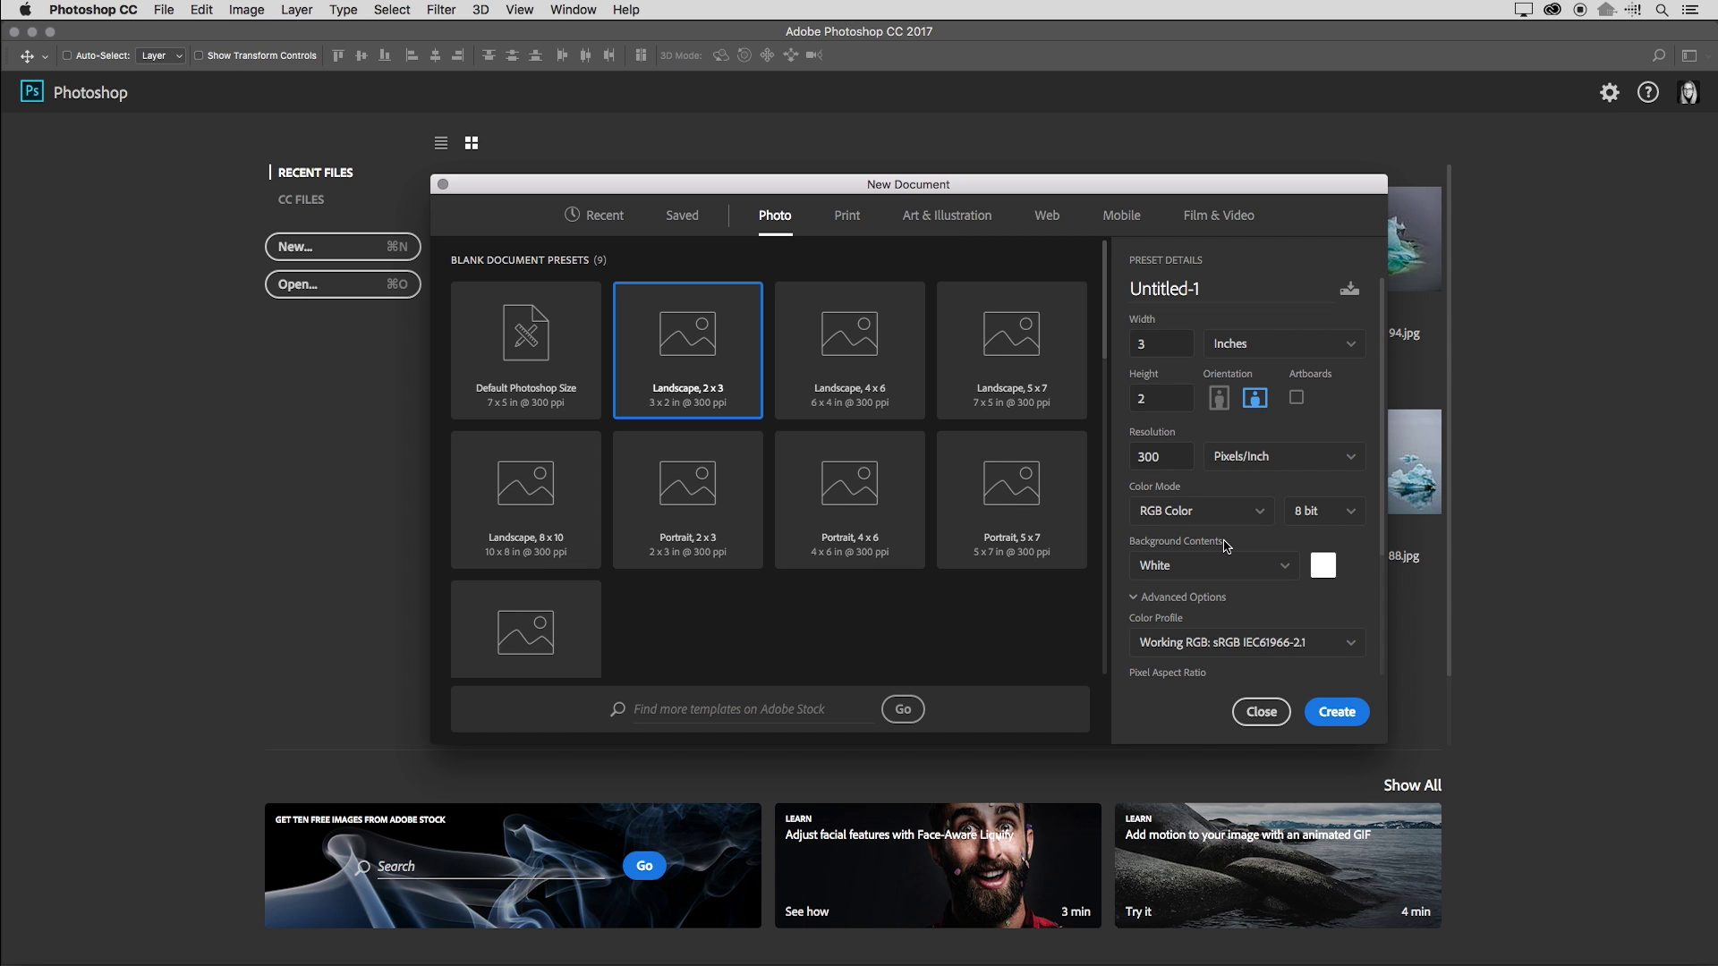
scroll(1213, 605, "down", 2)
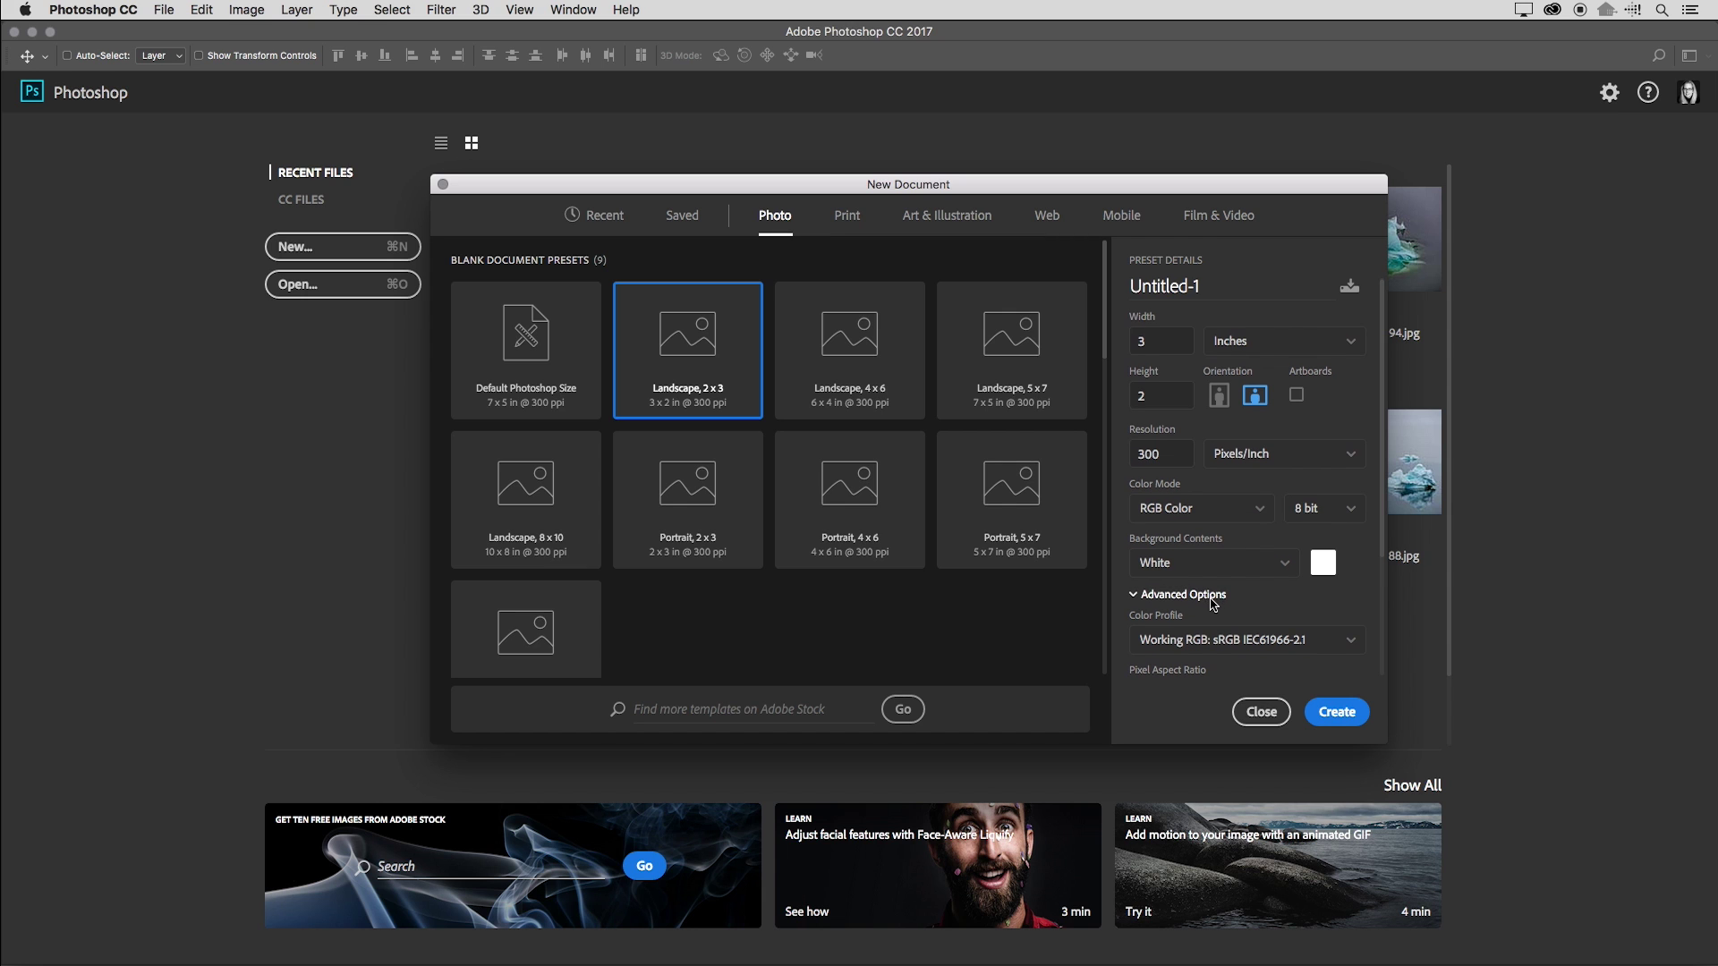
scroll(1214, 607, "down", 1)
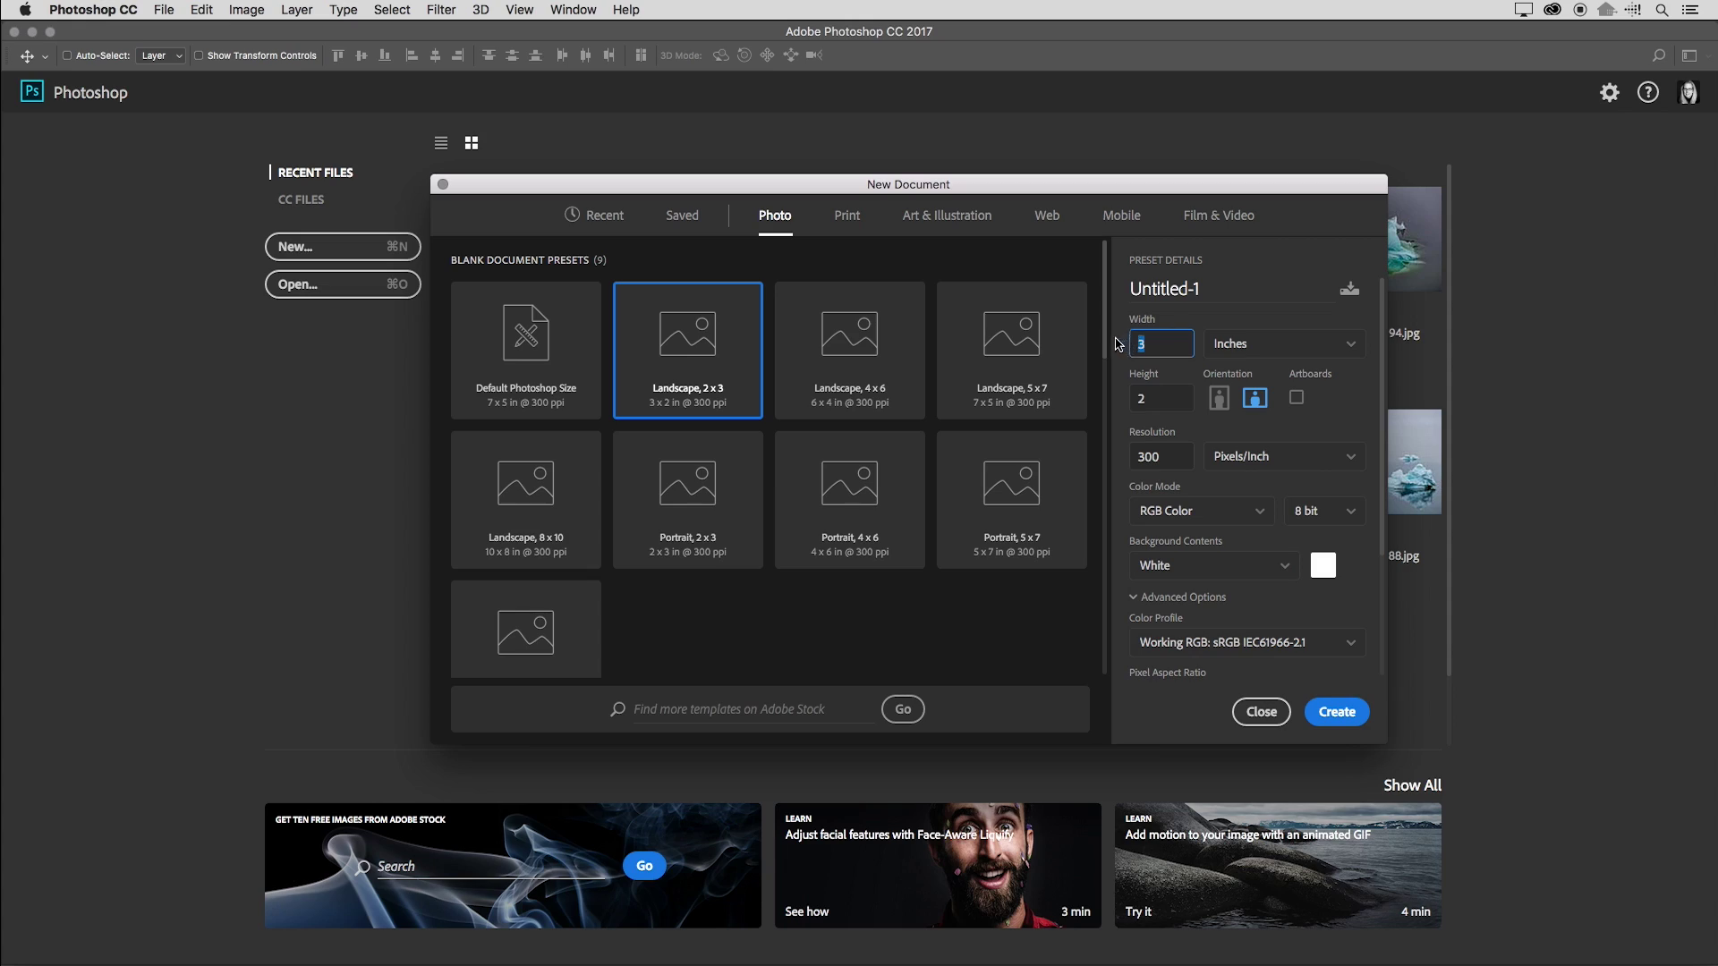
type("12")
key("Tab")
type("12")
- Choose the Adobe RGB (1998) colour profile and begin saving the settings as a preset
left_click(1331, 642)
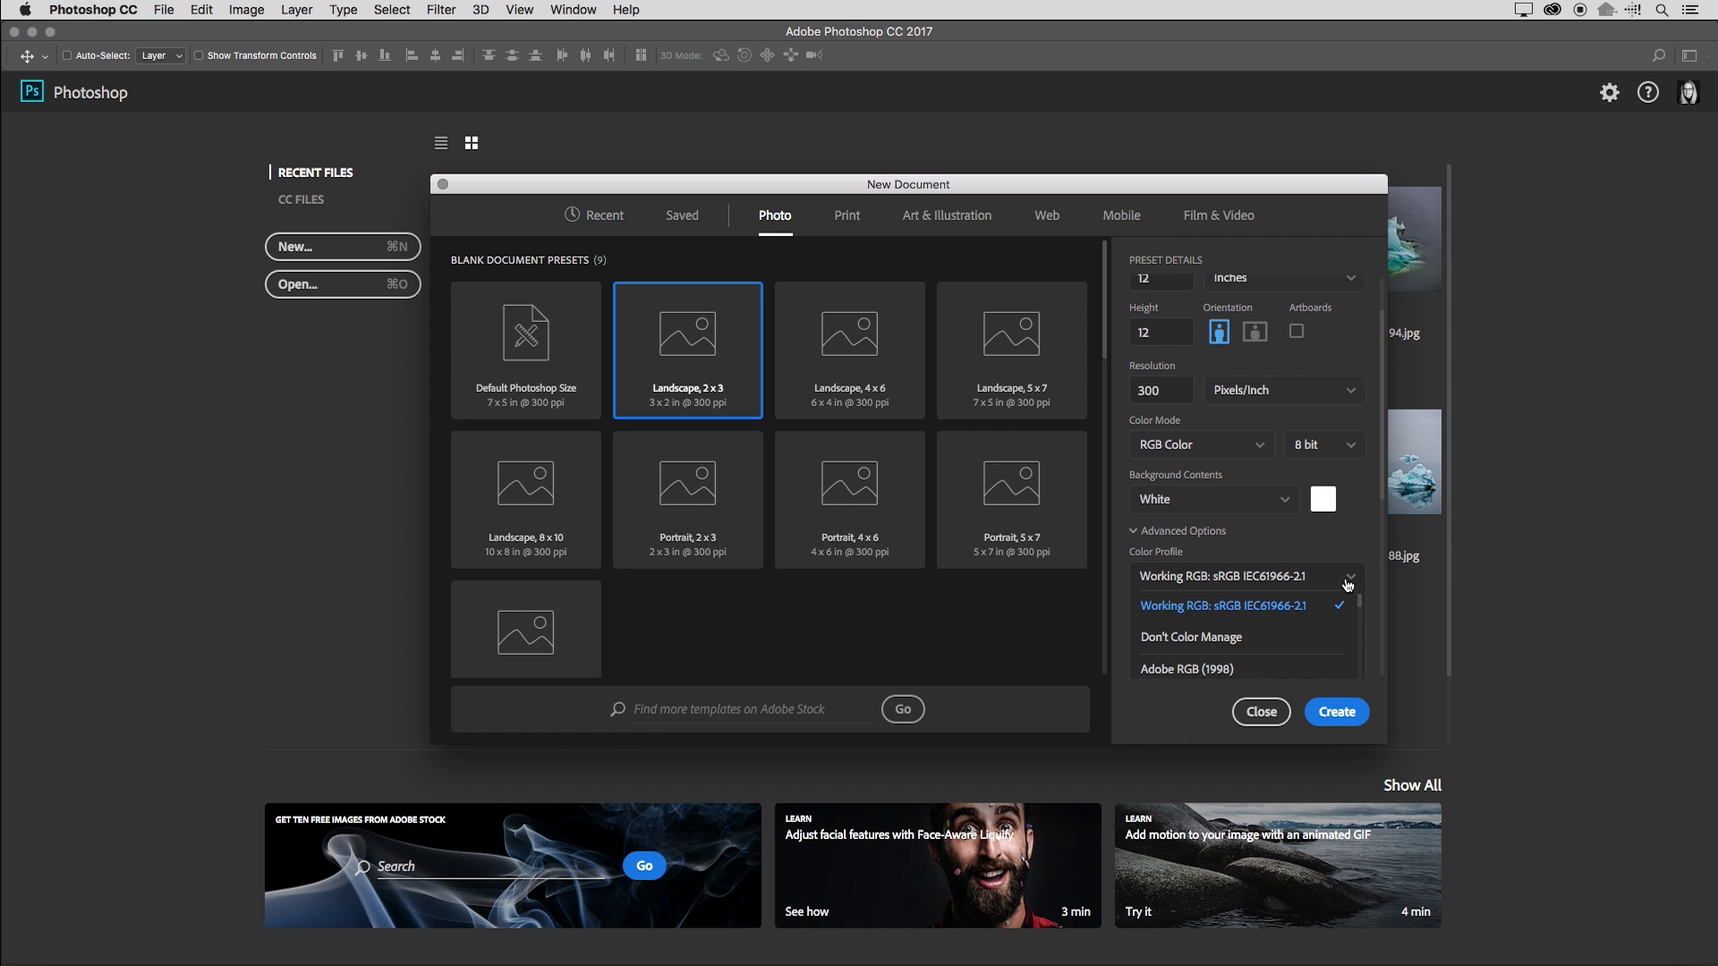
left_click(1275, 637)
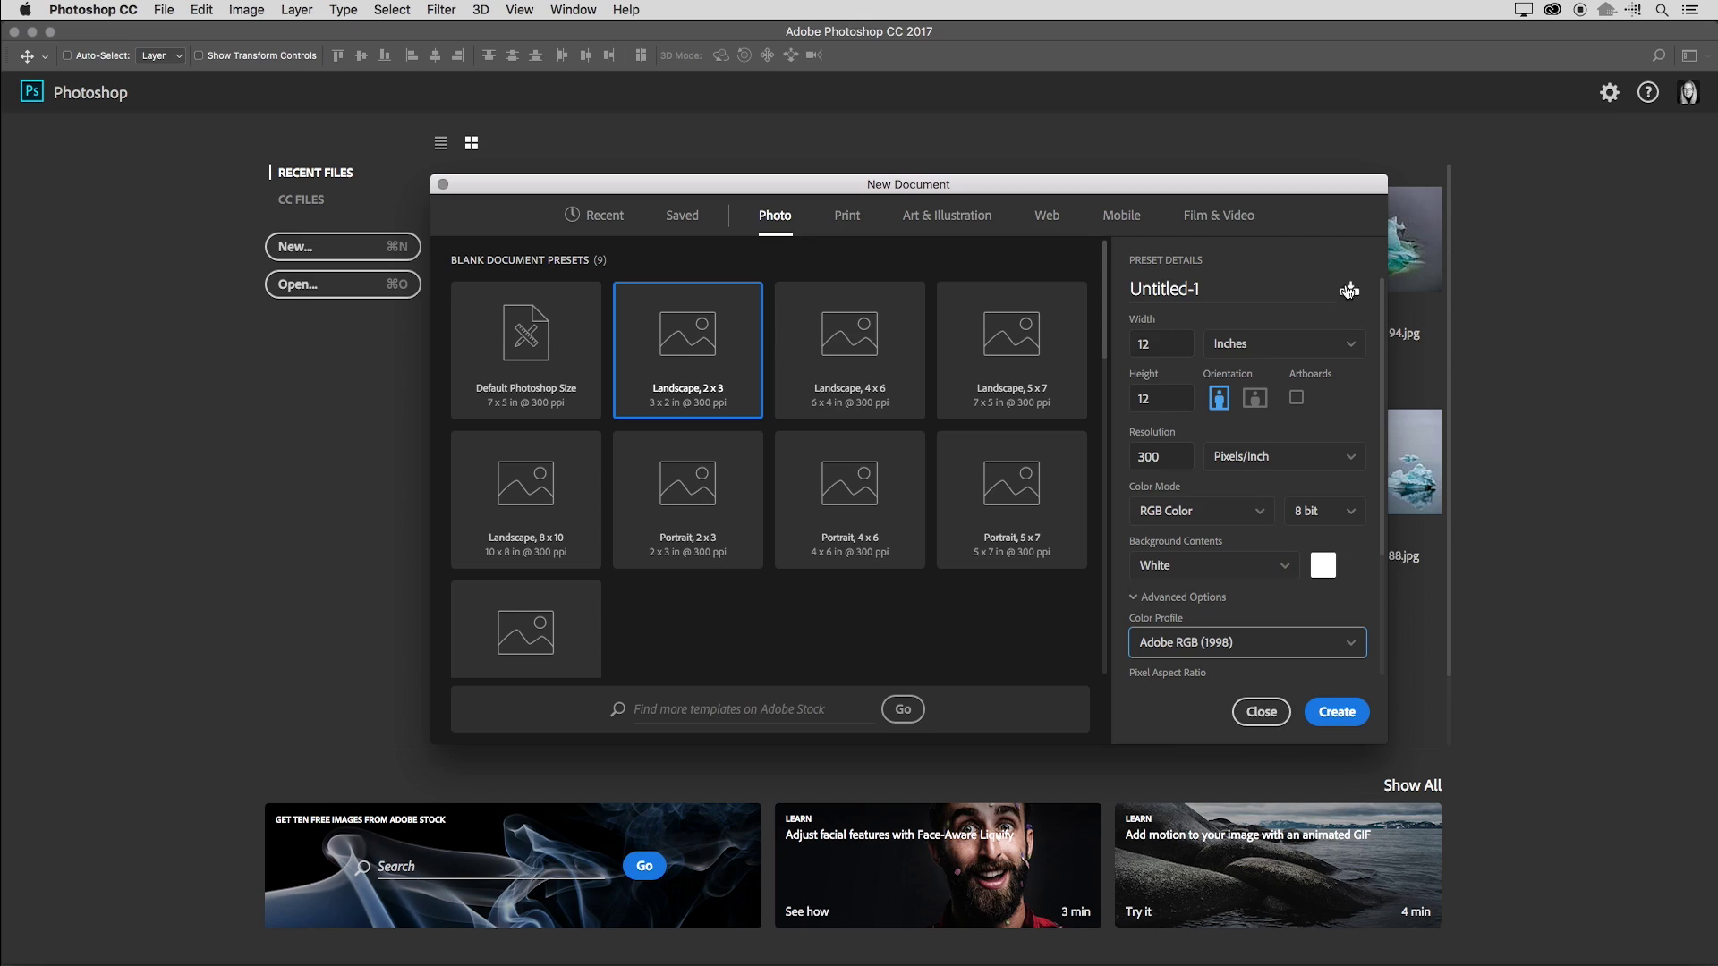
left_click(1349, 290)
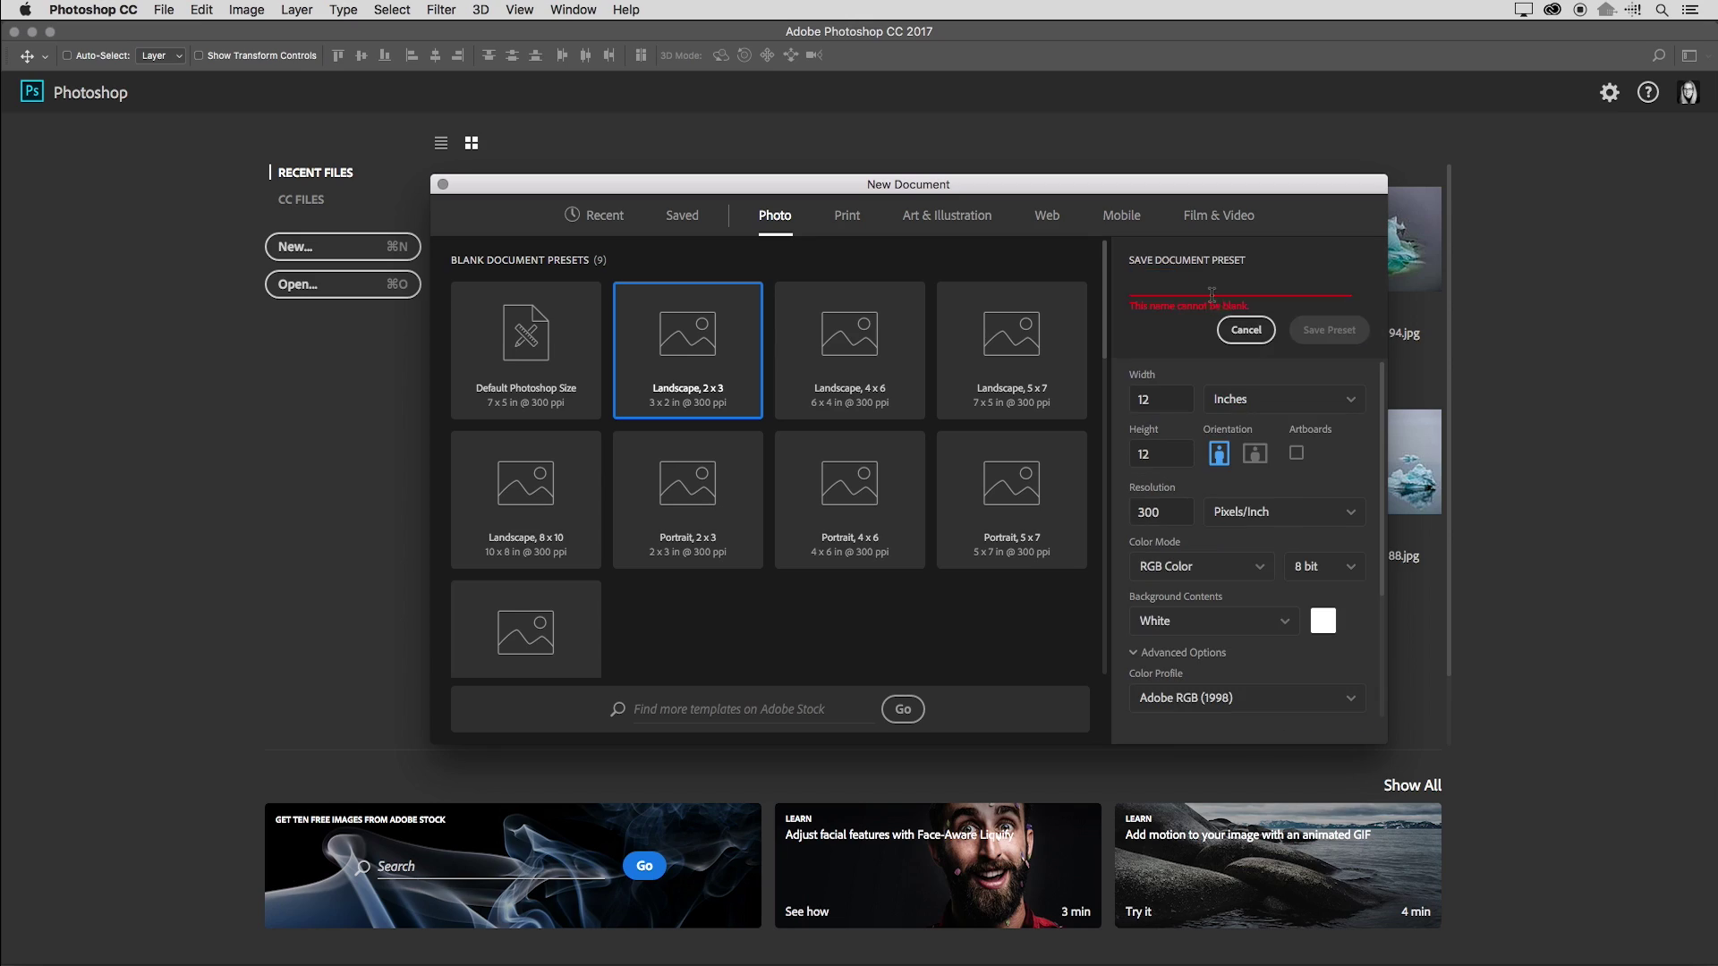
- Save the preset under the name '12 x 12 in Adobe RGB'
type("12 x 12 i")
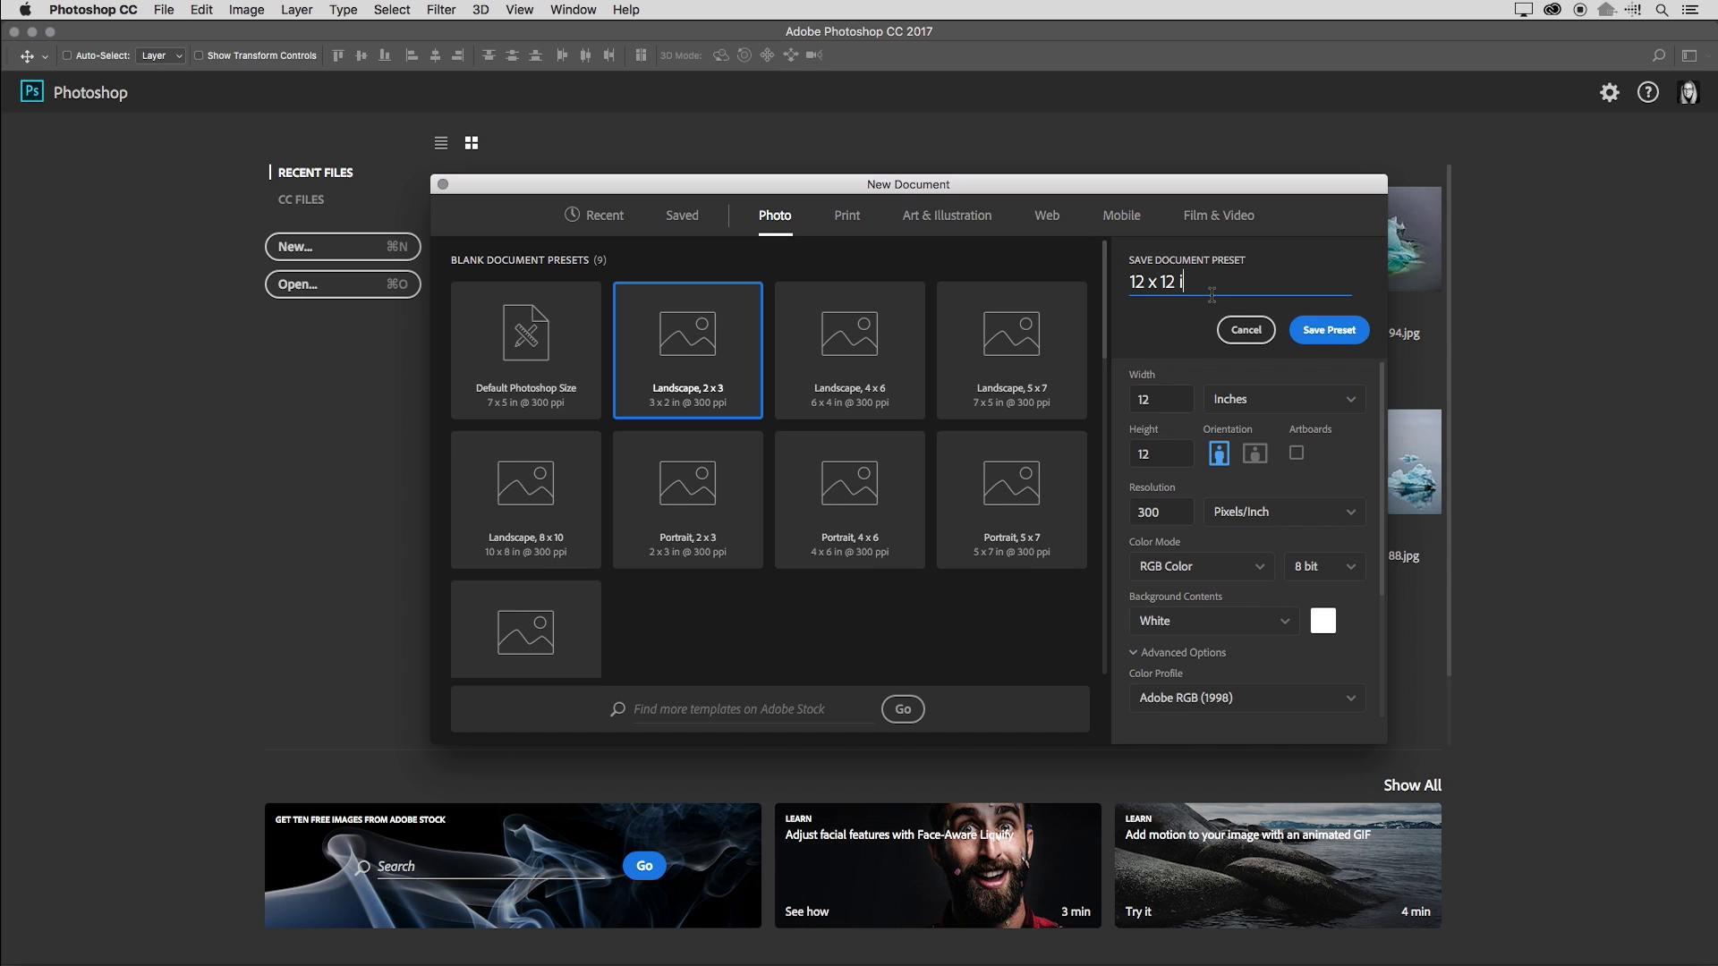
type("n Adobe RGB")
left_click(1327, 331)
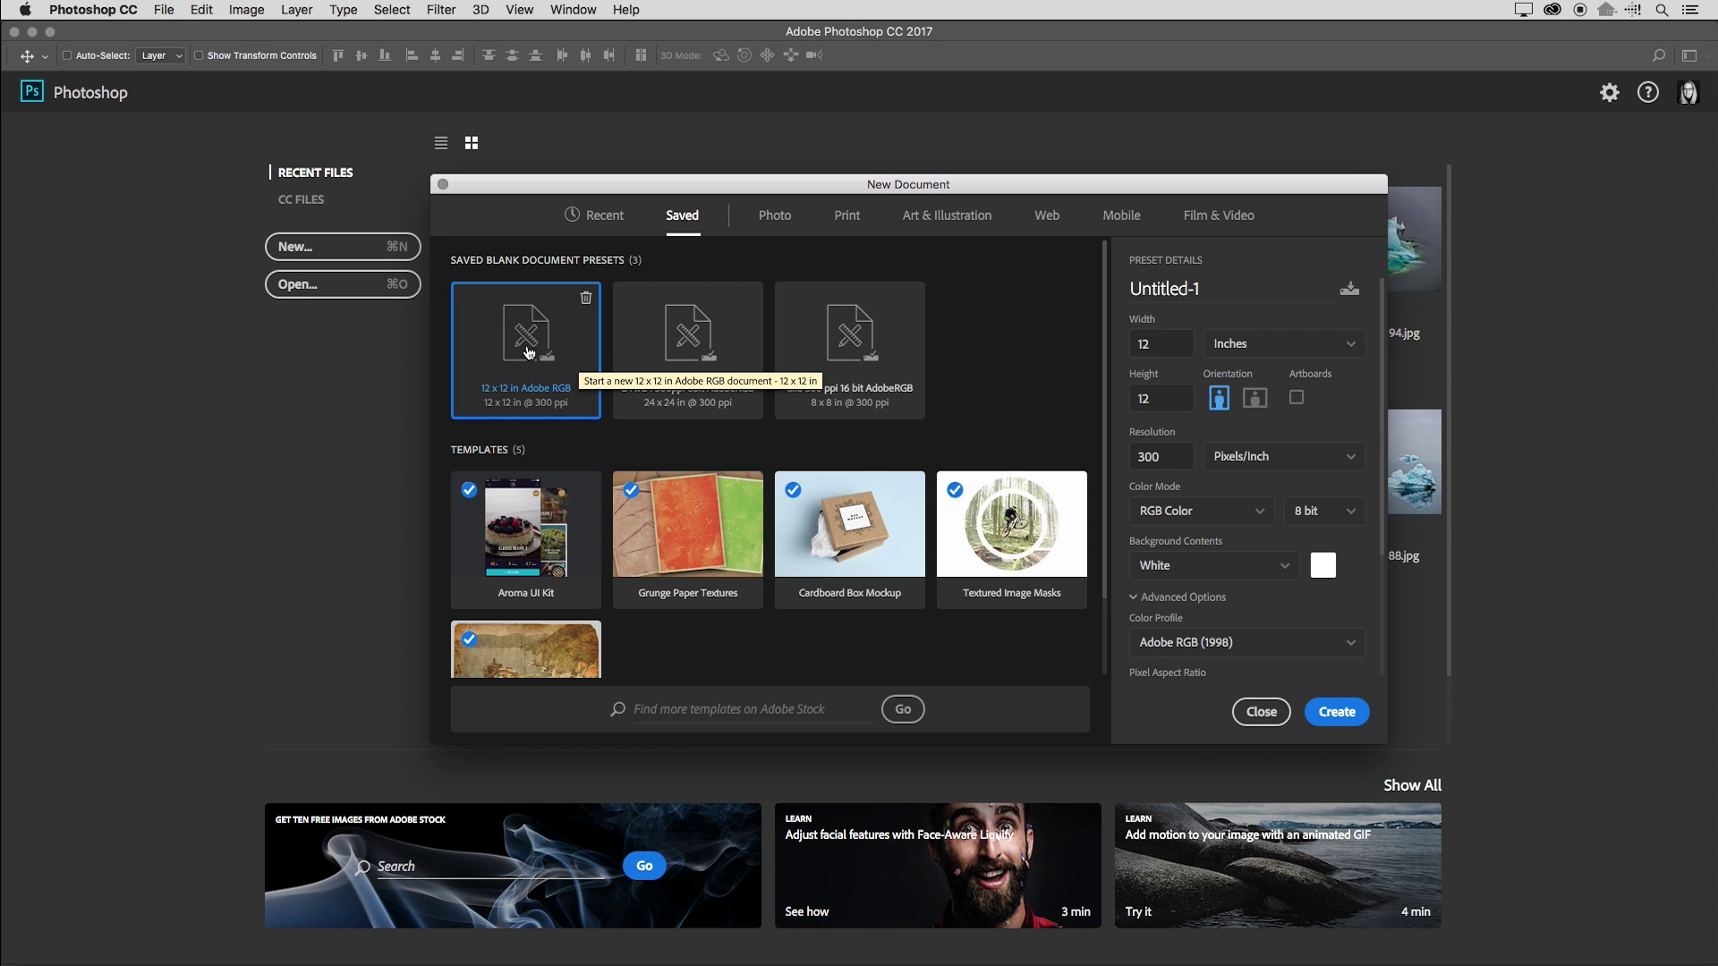
- Create the 12 x 12 inch document and marquee-select a rectangle in its upper left
left_click(1348, 716)
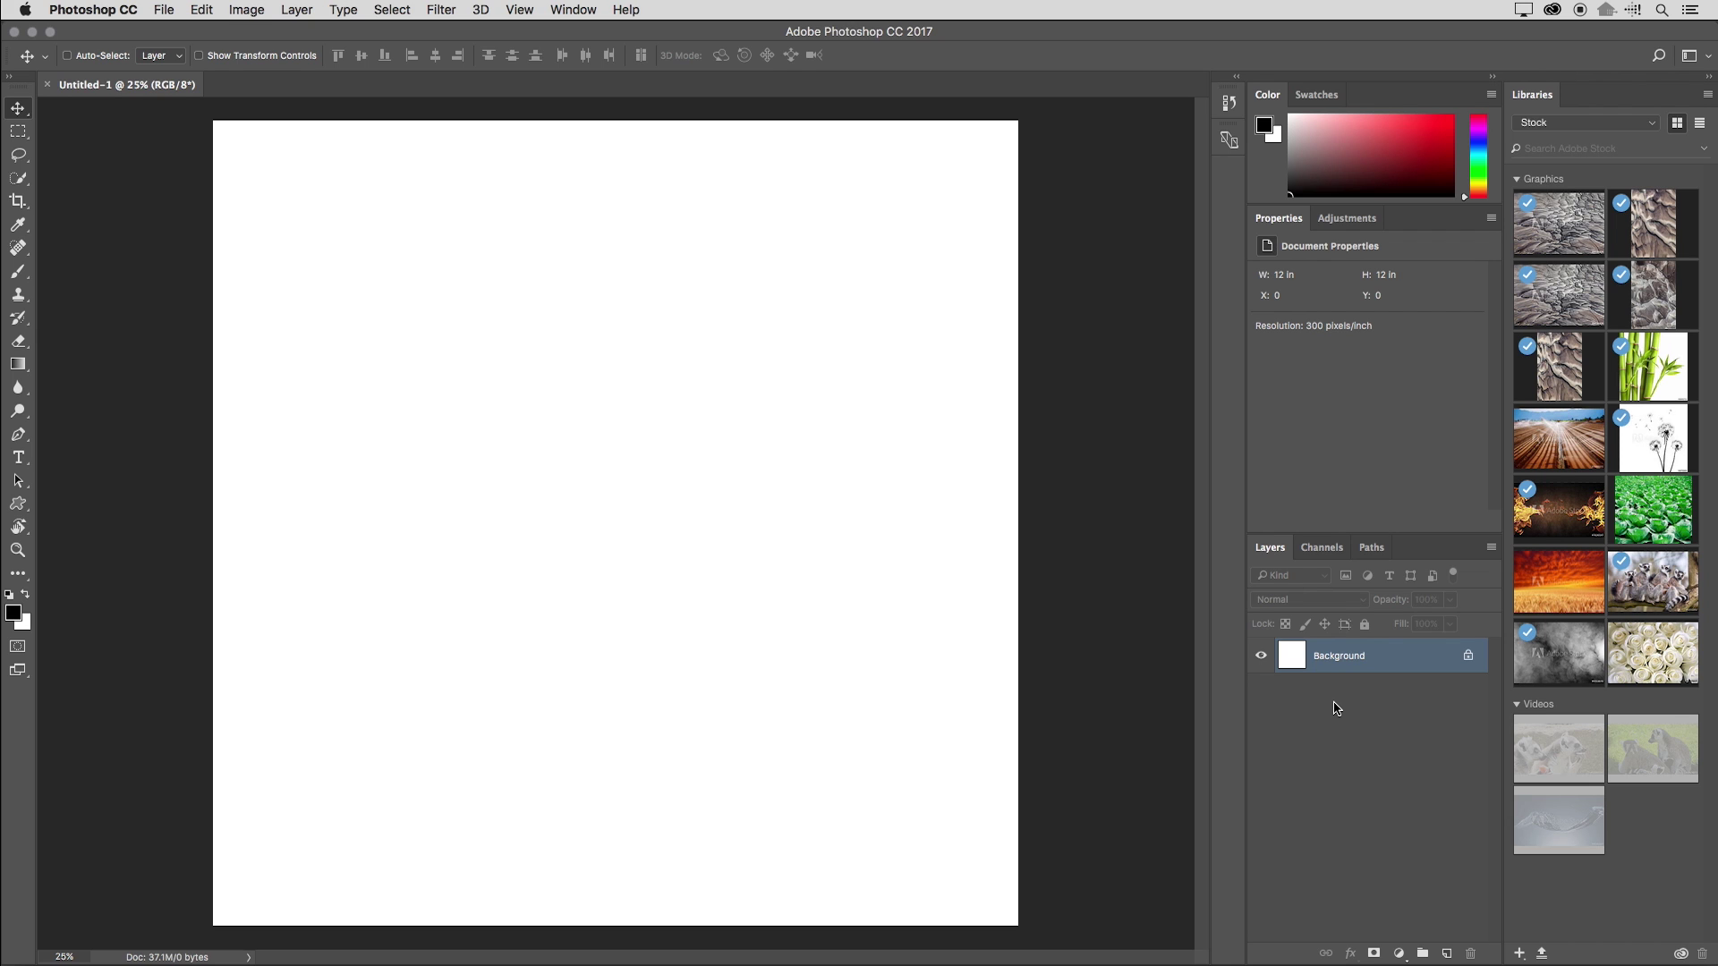
key("m")
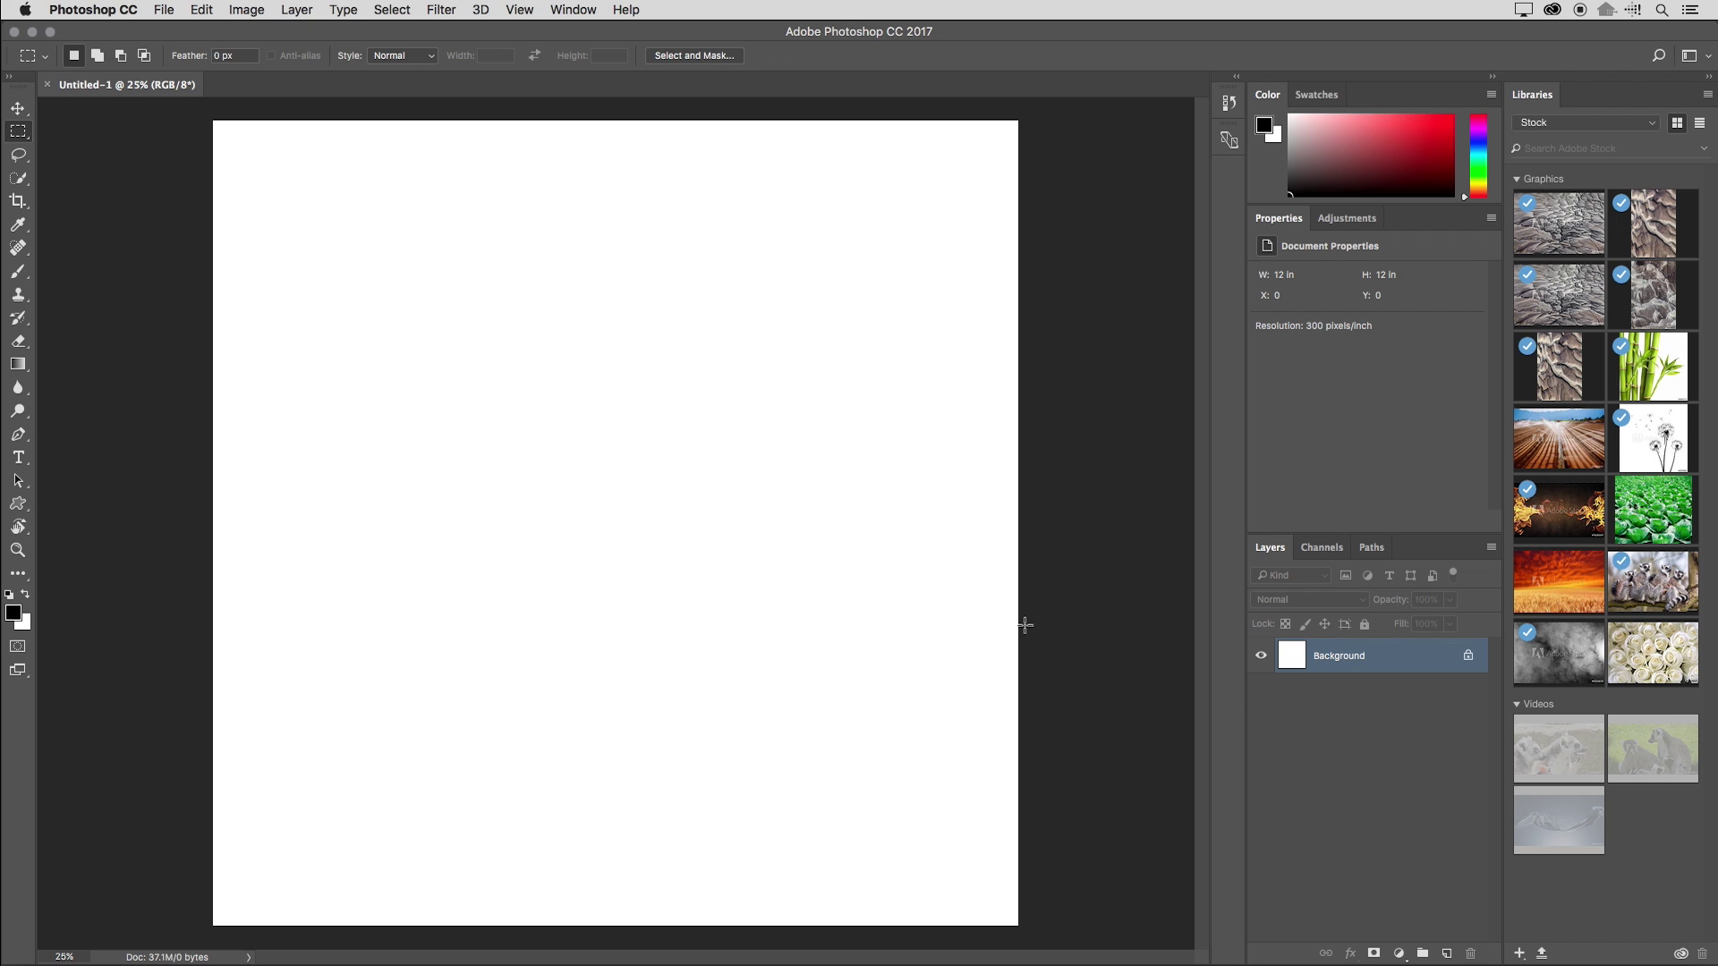
left_click_drag(457, 270, 689, 458)
- Close the untitled document and bring back the New Document dialog
left_click(173, 13)
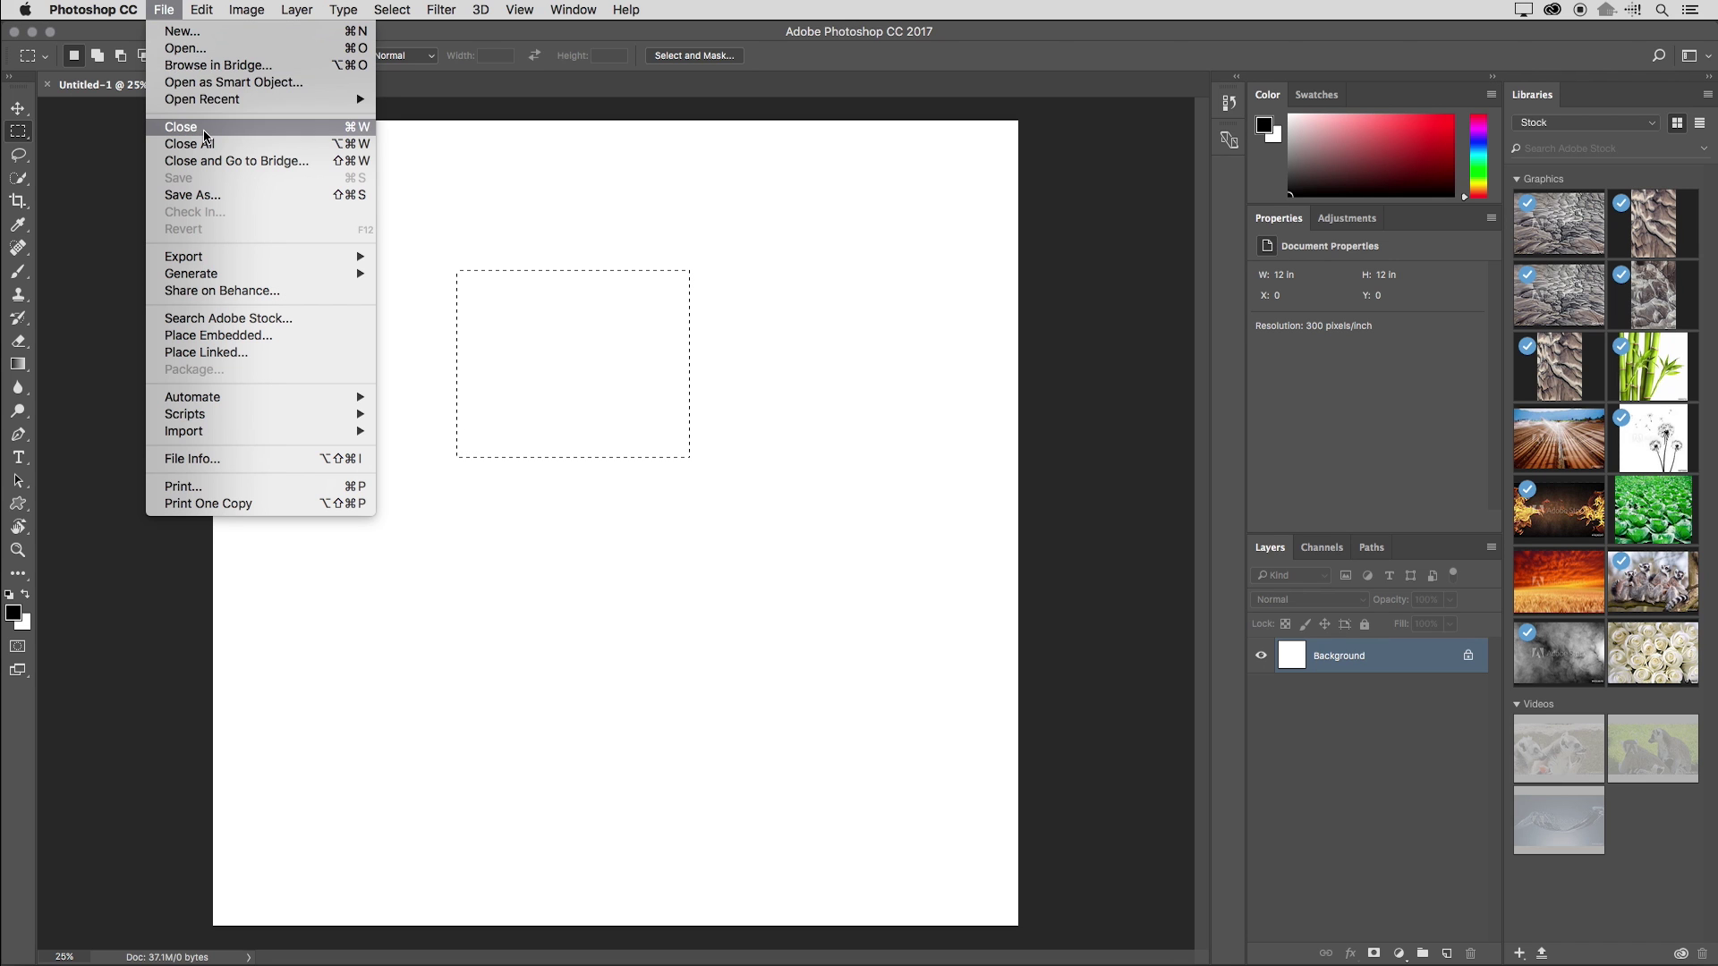
left_click(205, 131)
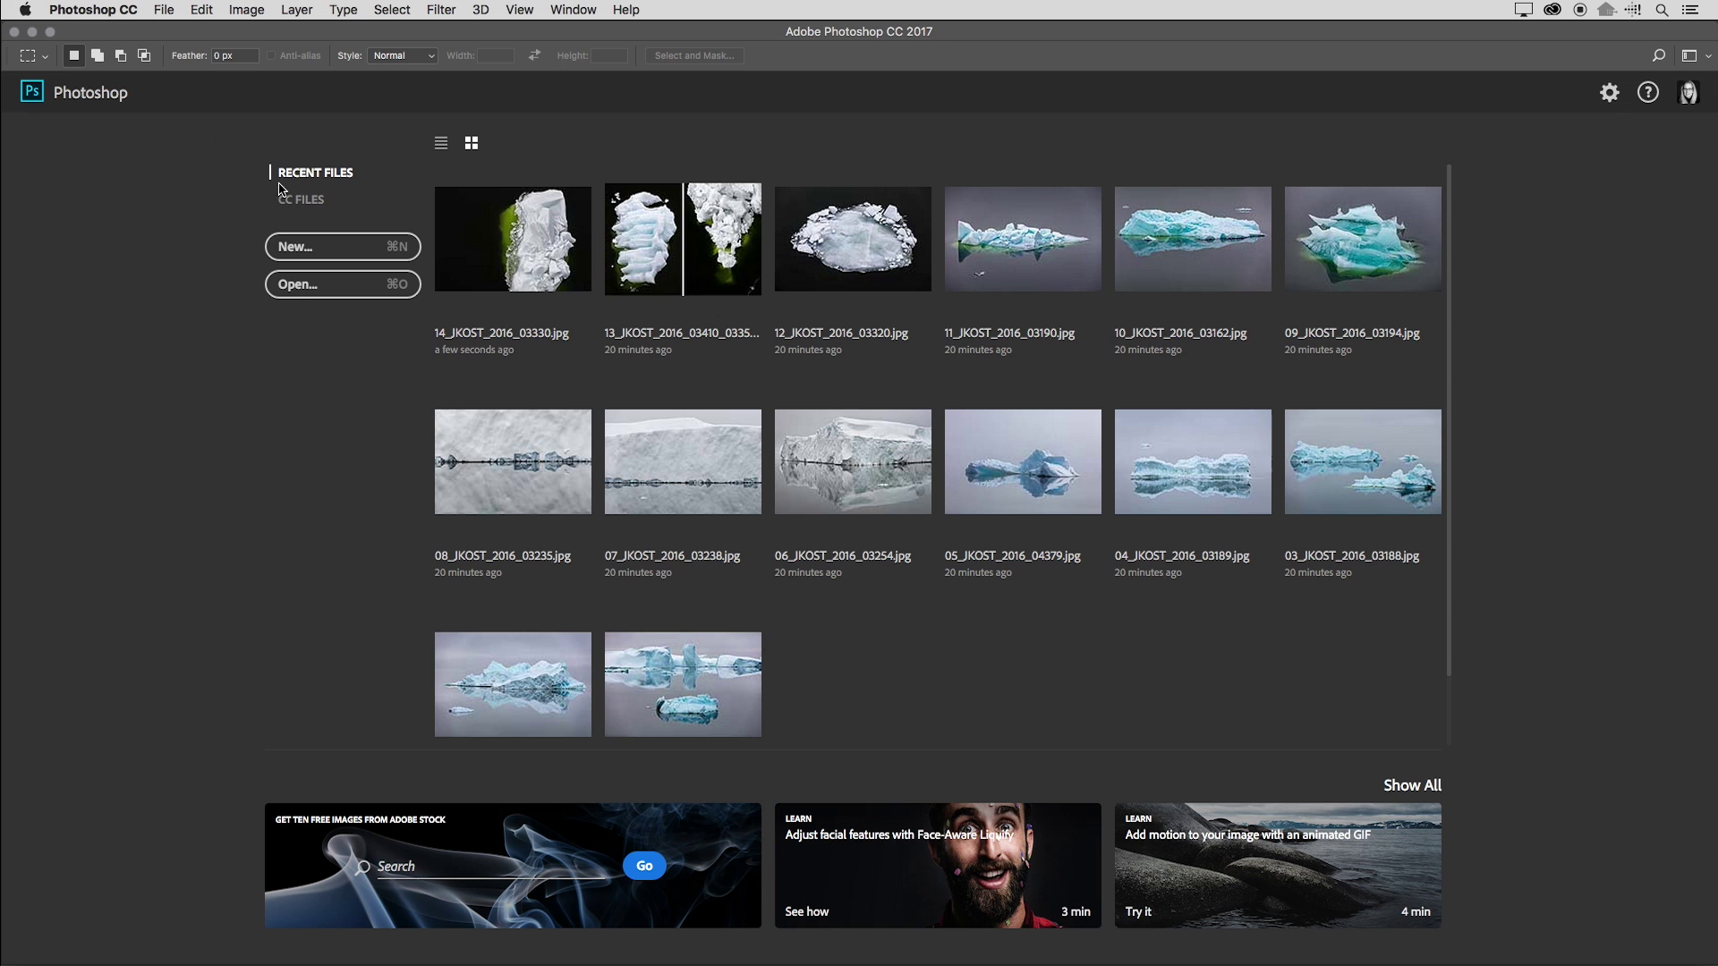
left_click(340, 247)
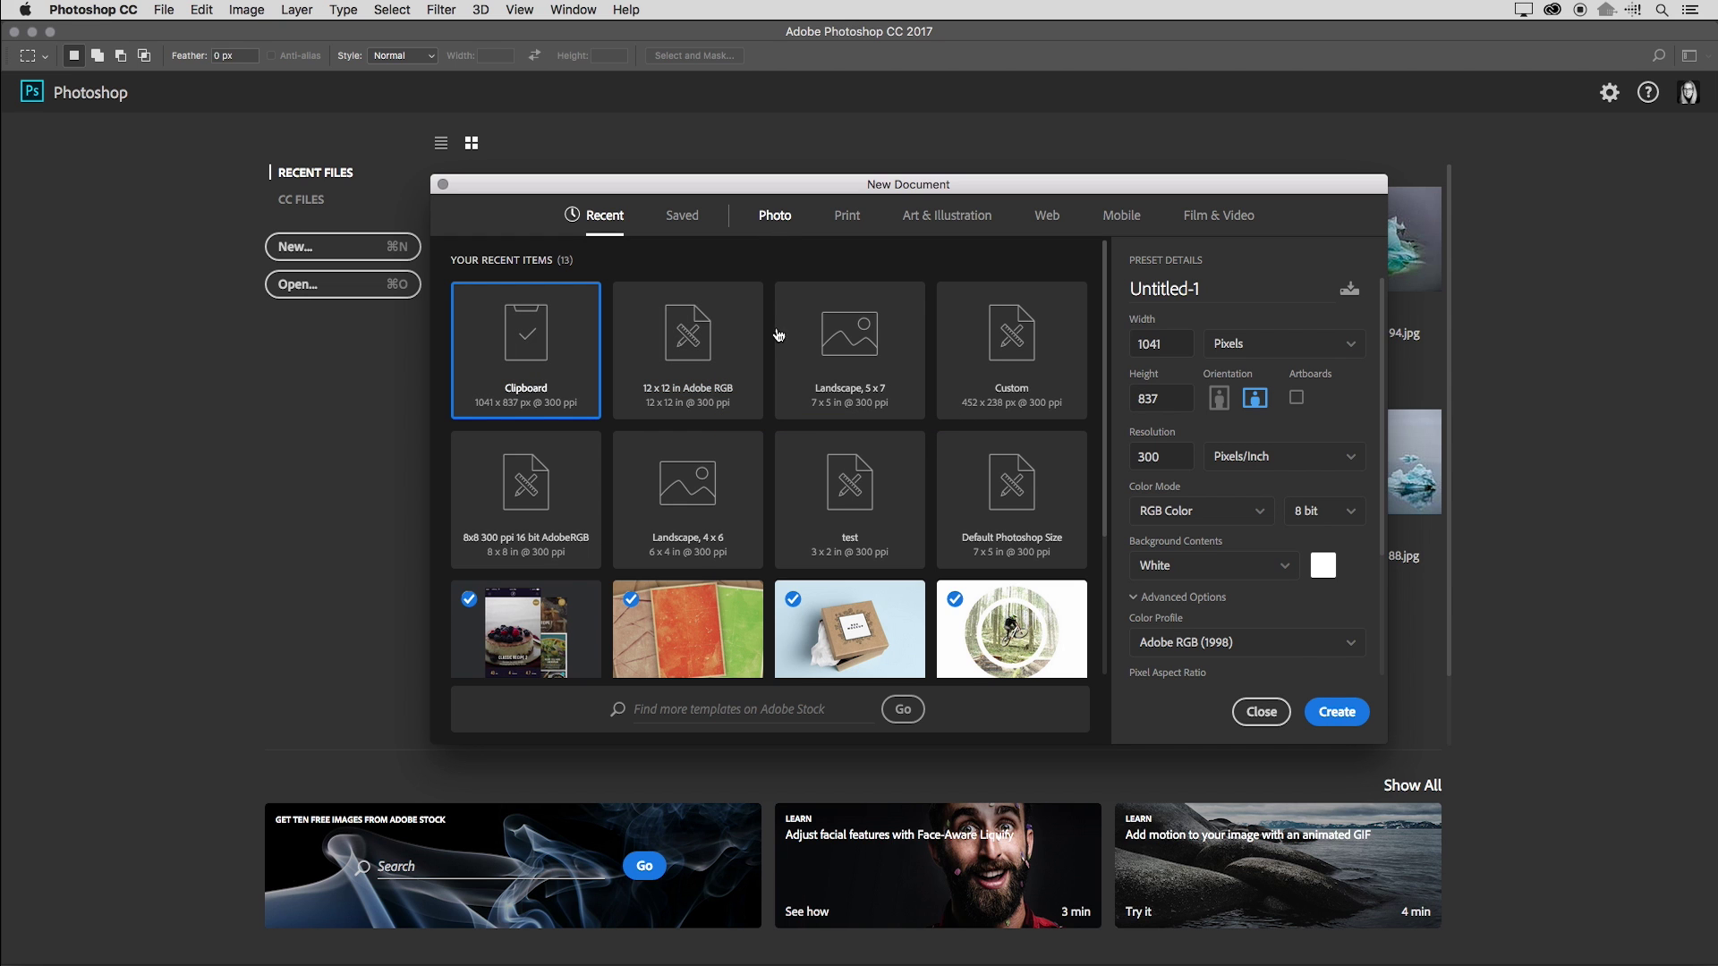
- Preview, download and open the Textured Geometric Masks Stock template from the Photo templates
scroll(848, 452, "down", 3)
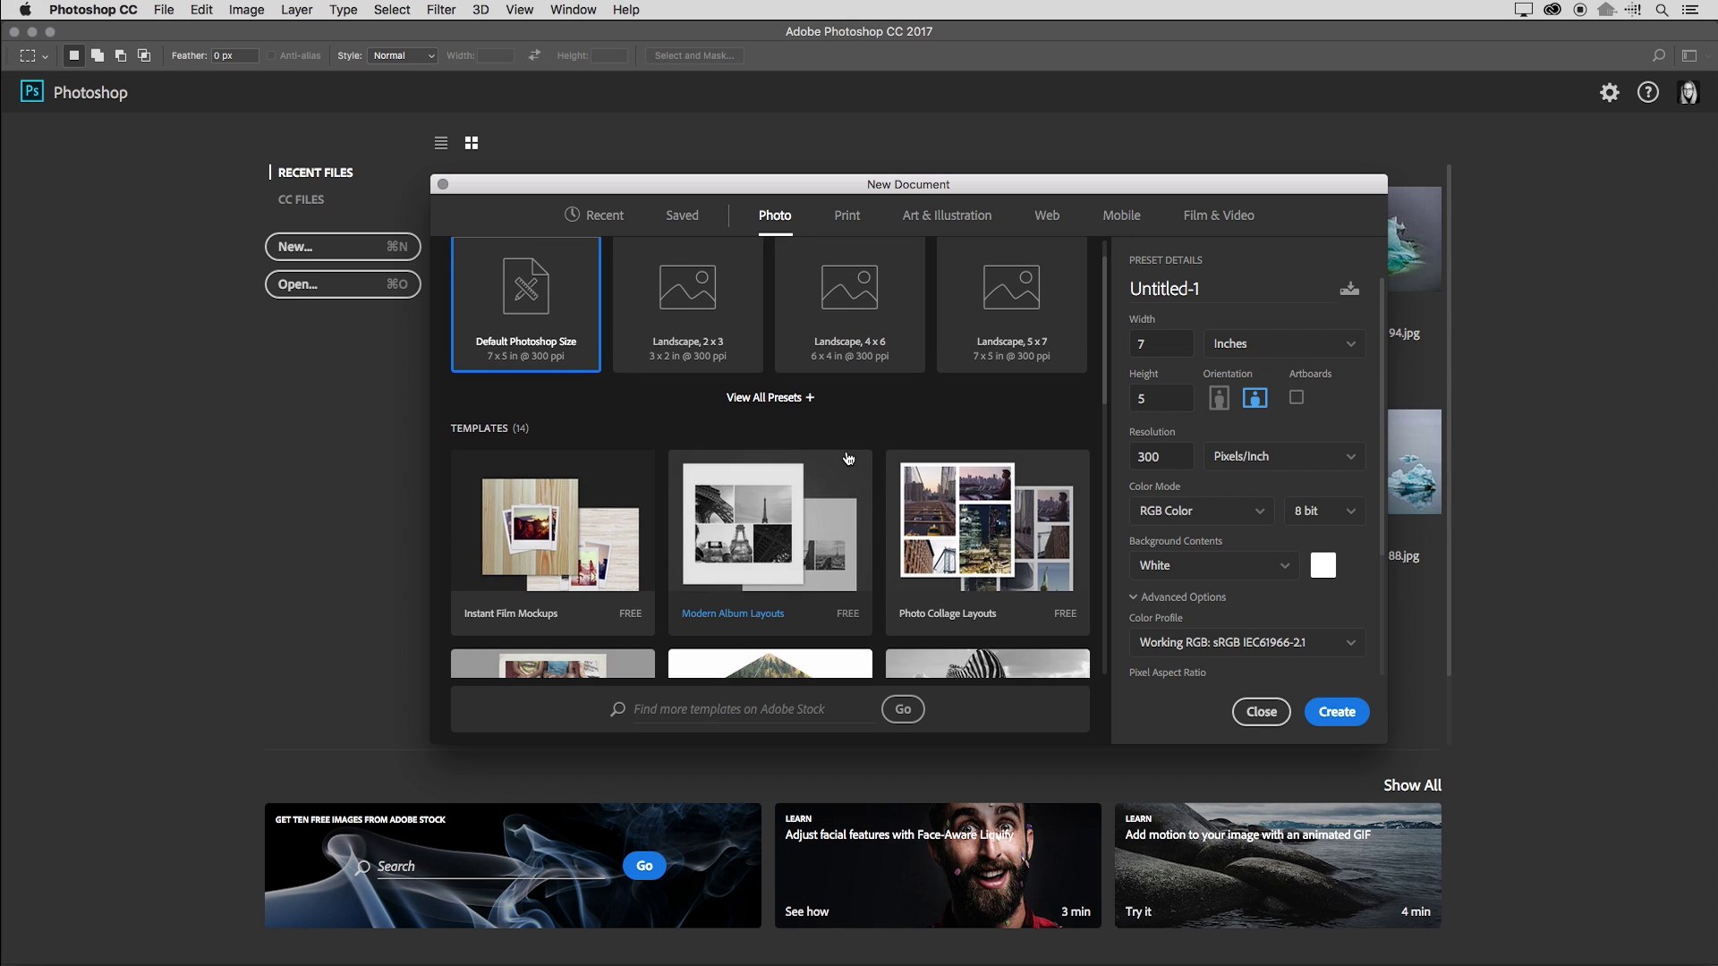
scroll(848, 459, "down", 2)
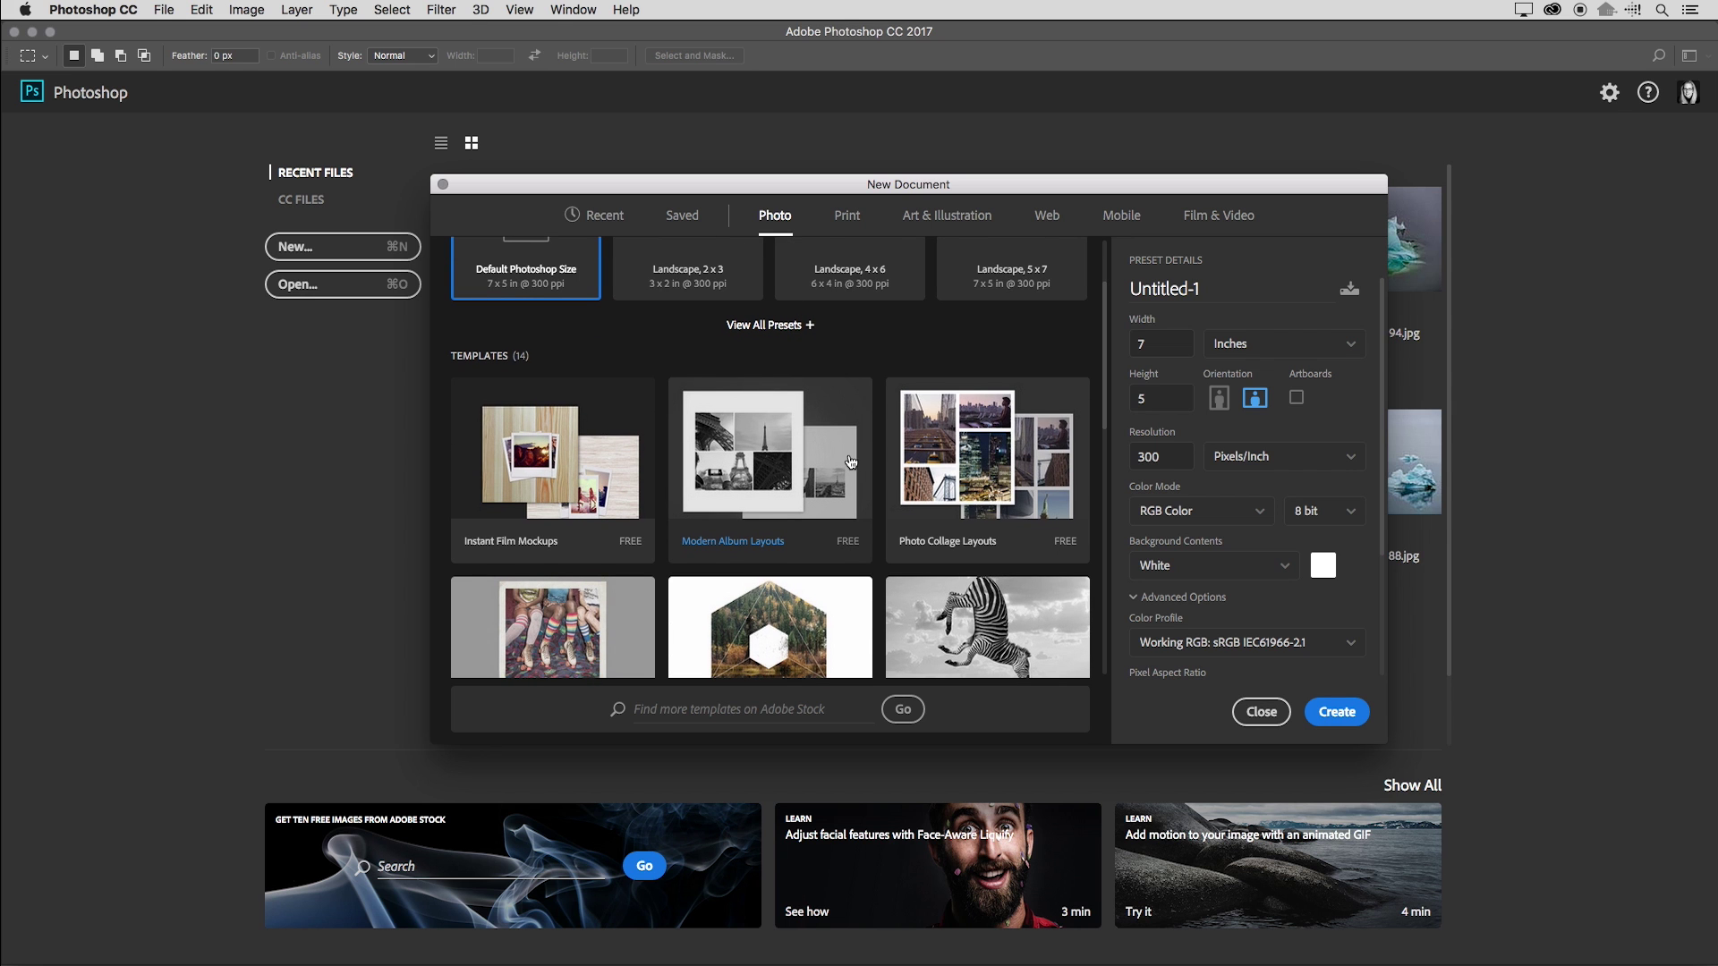
scroll(850, 462, "down", 3)
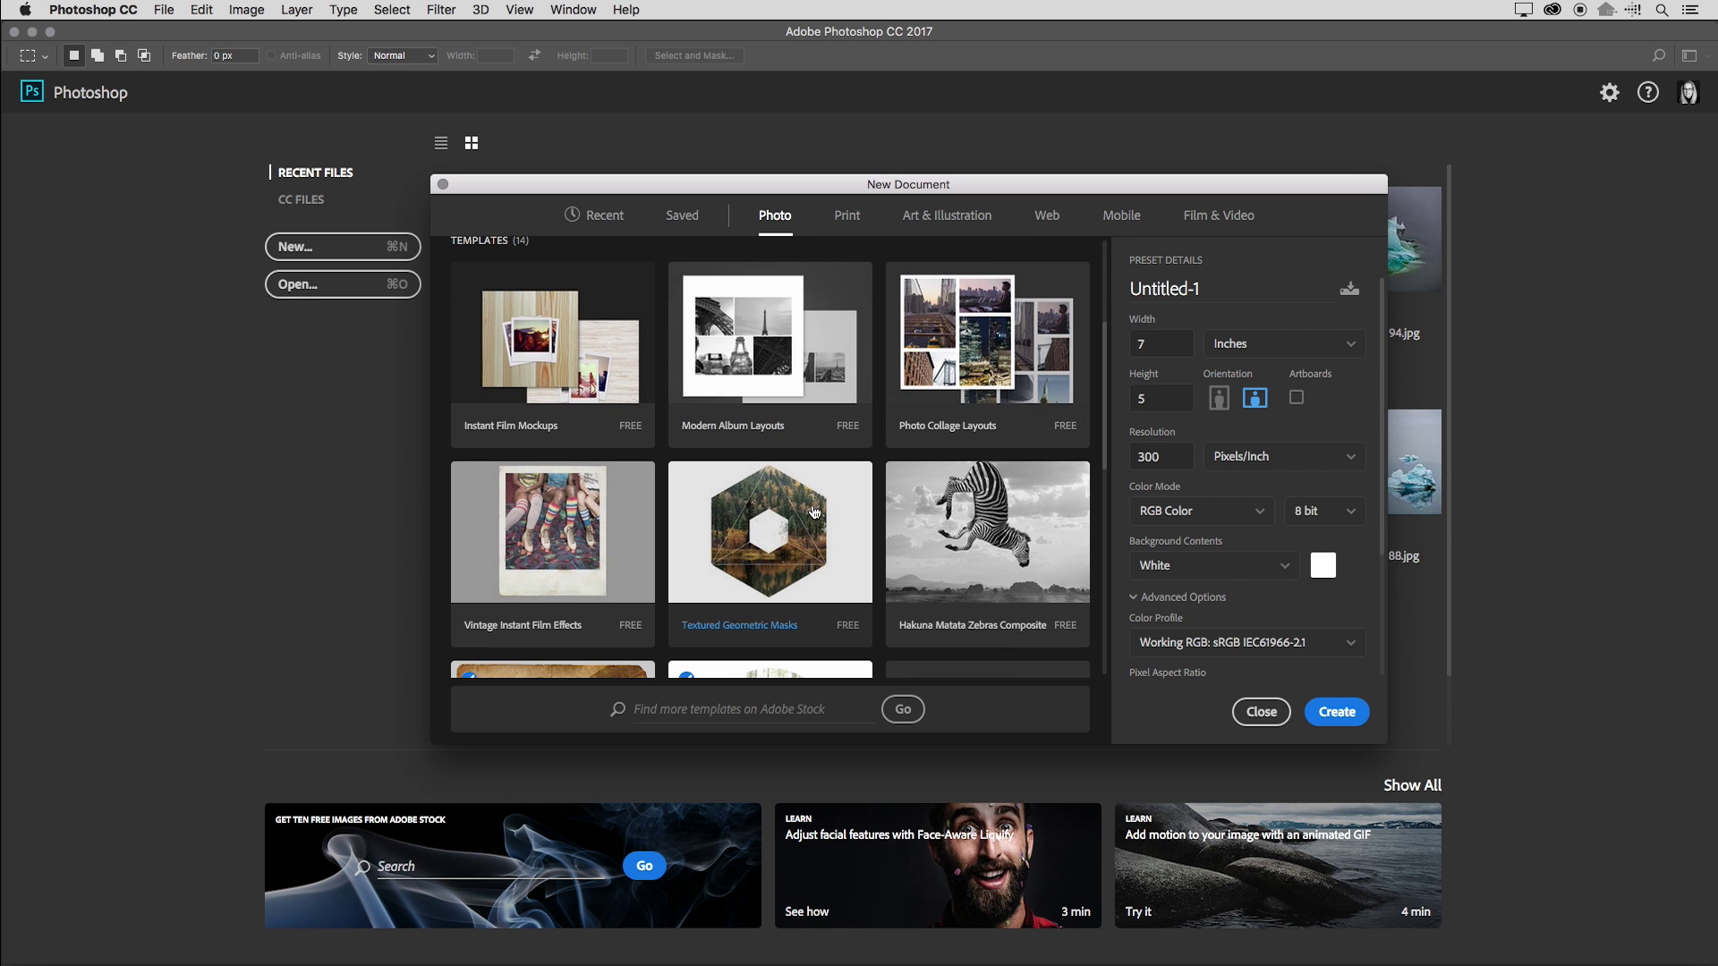
left_click(814, 514)
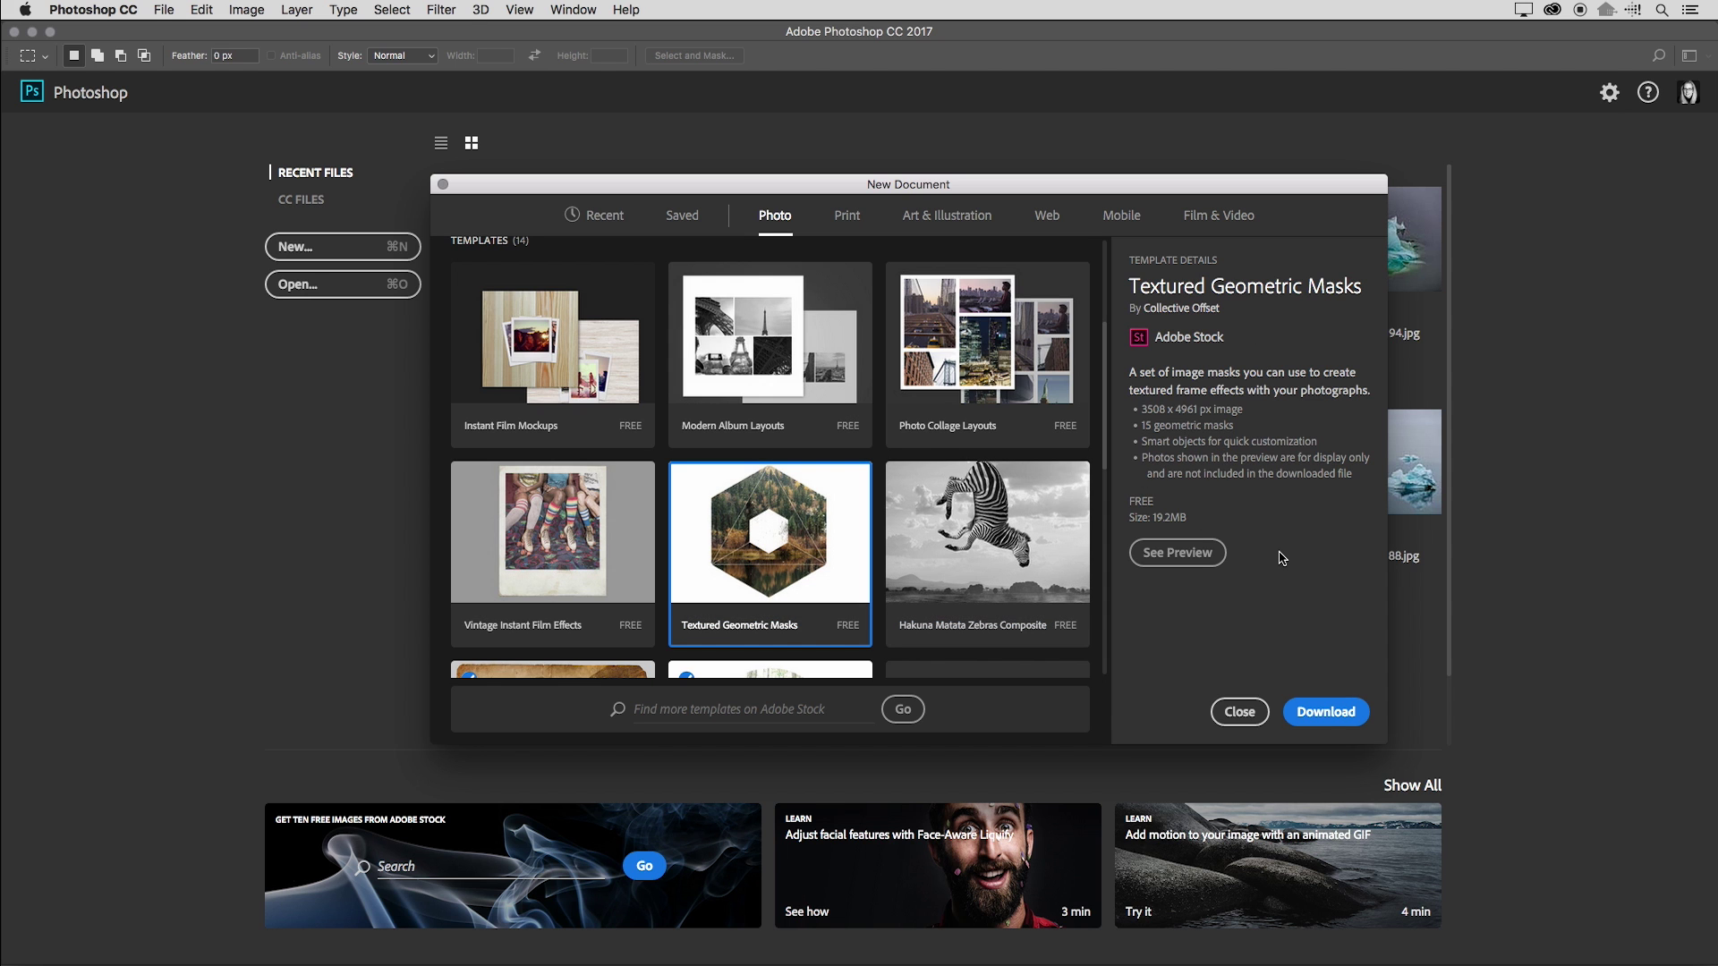
left_click(1179, 554)
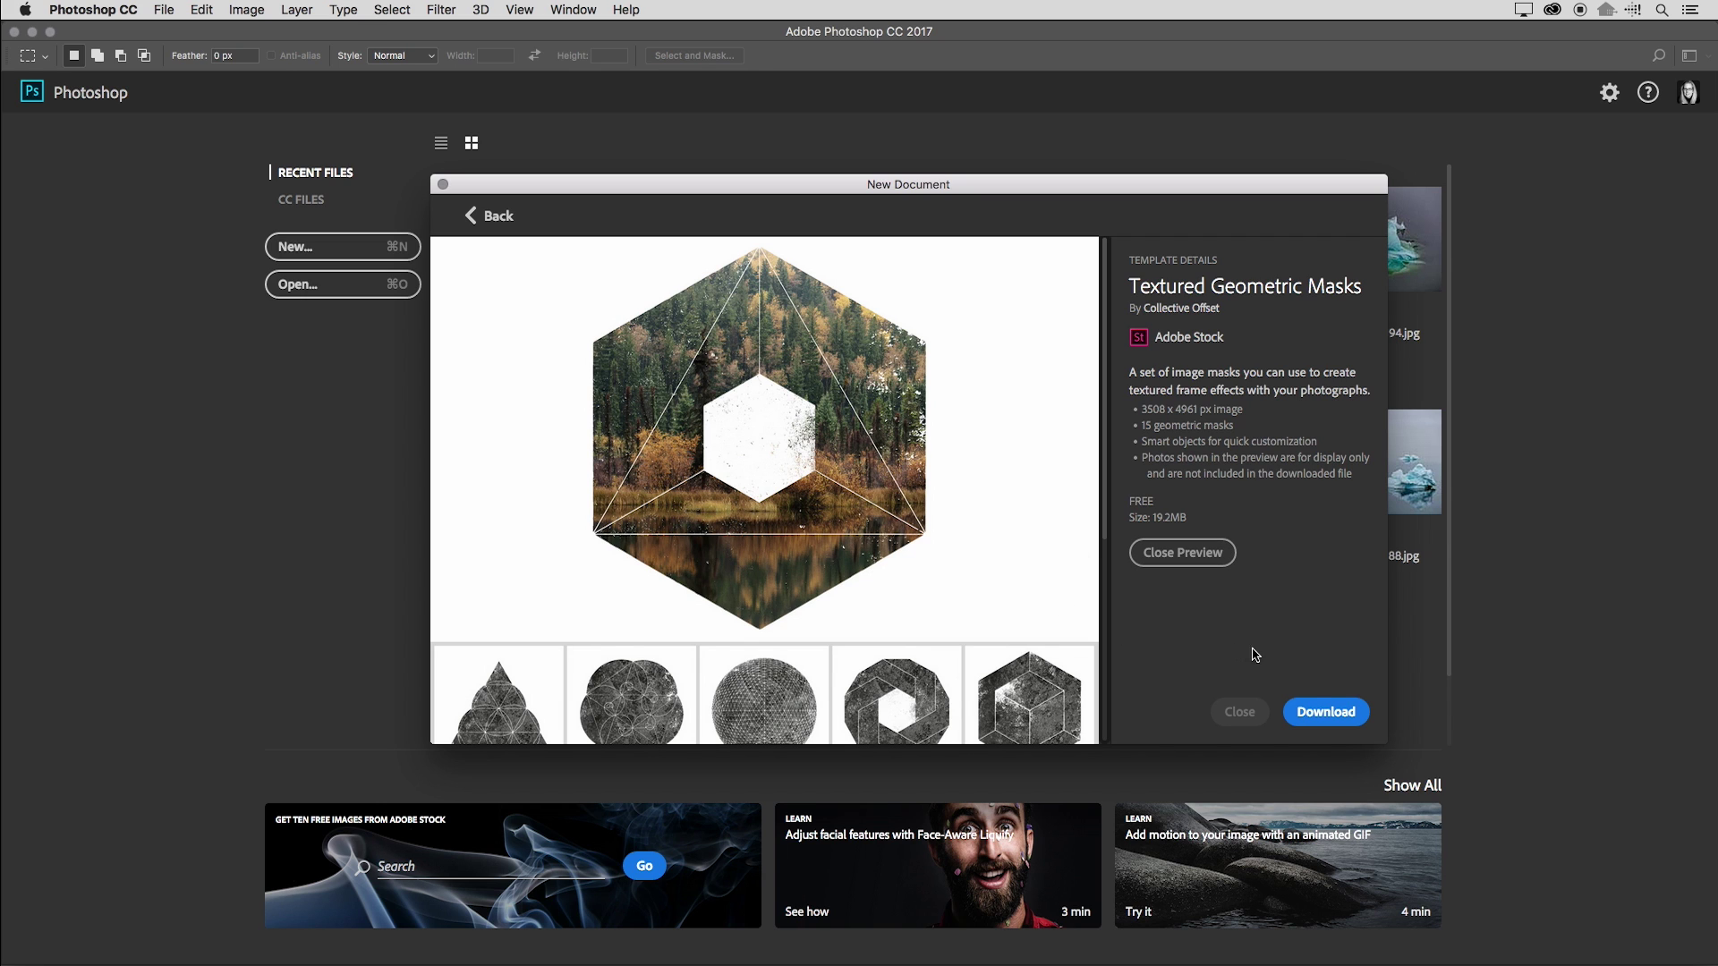
left_click(1317, 710)
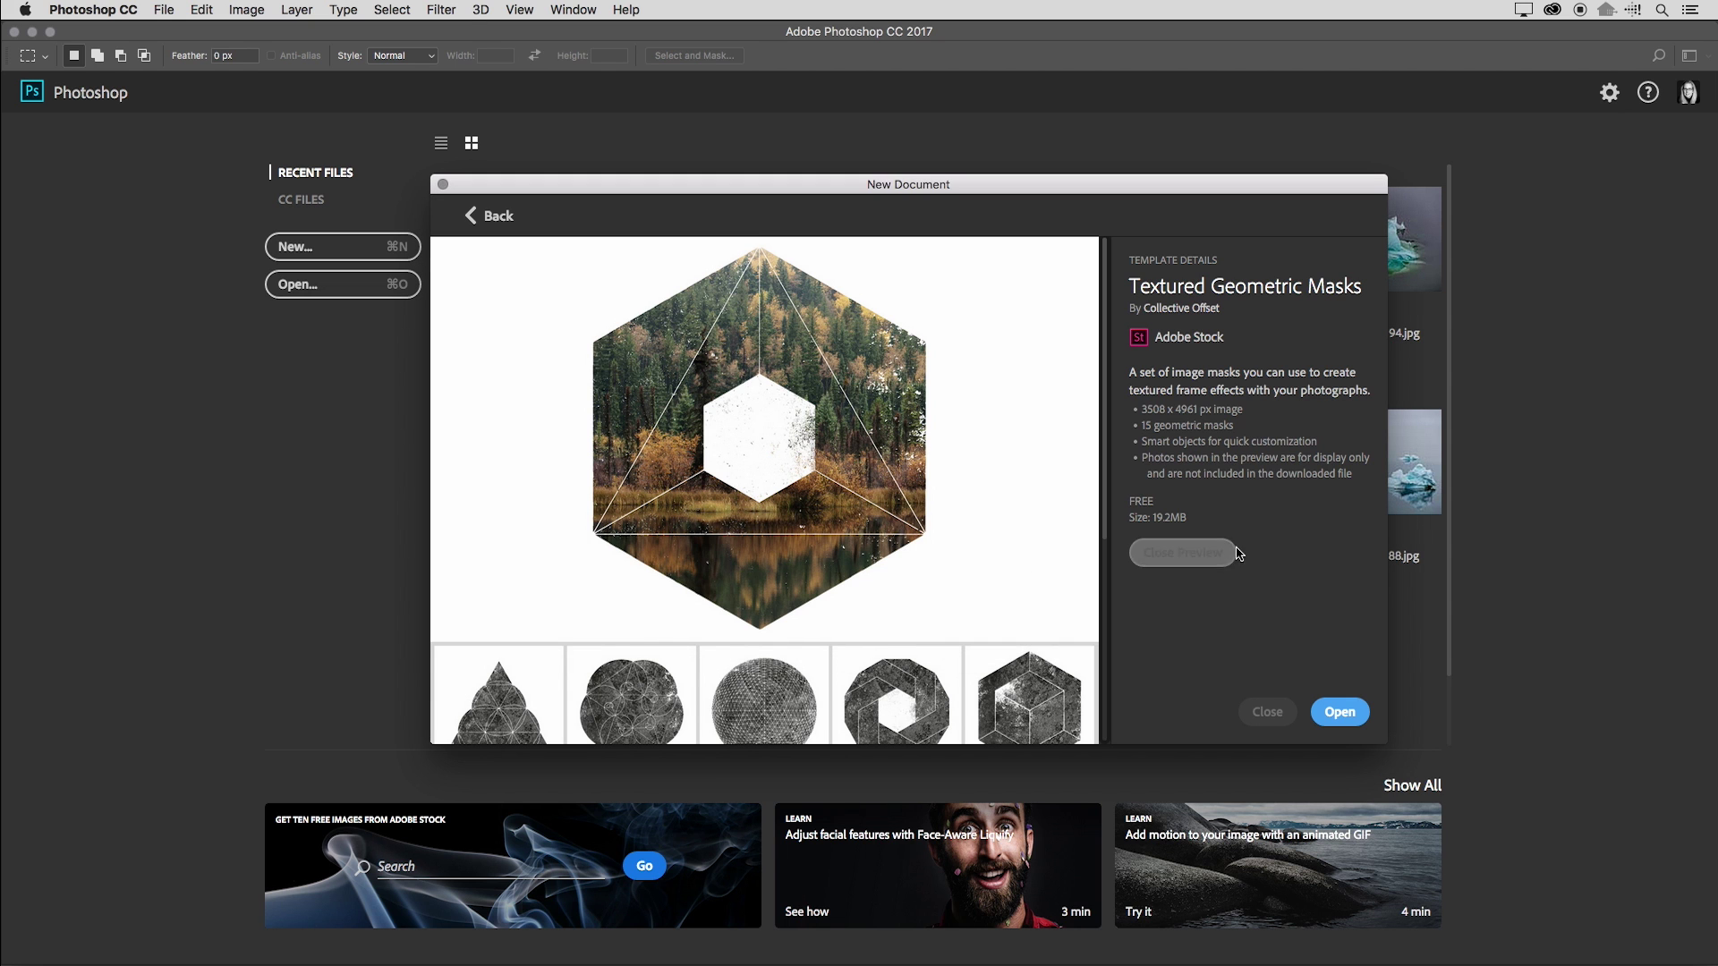
left_click(1182, 552)
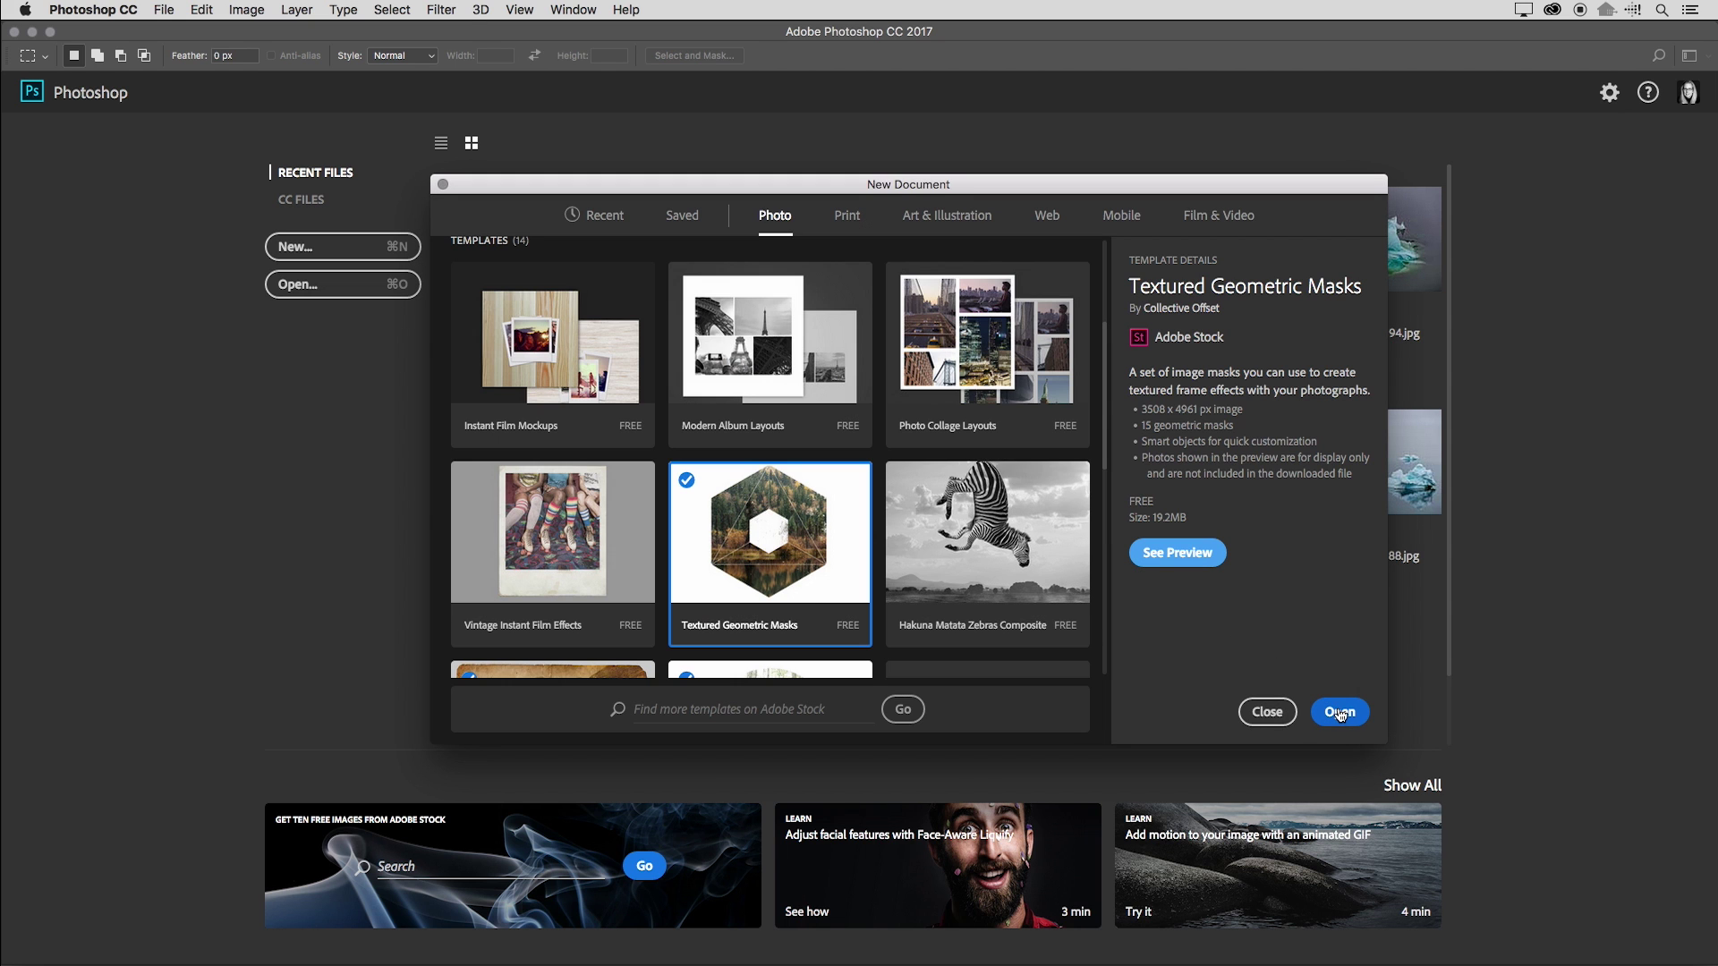
left_click(1340, 711)
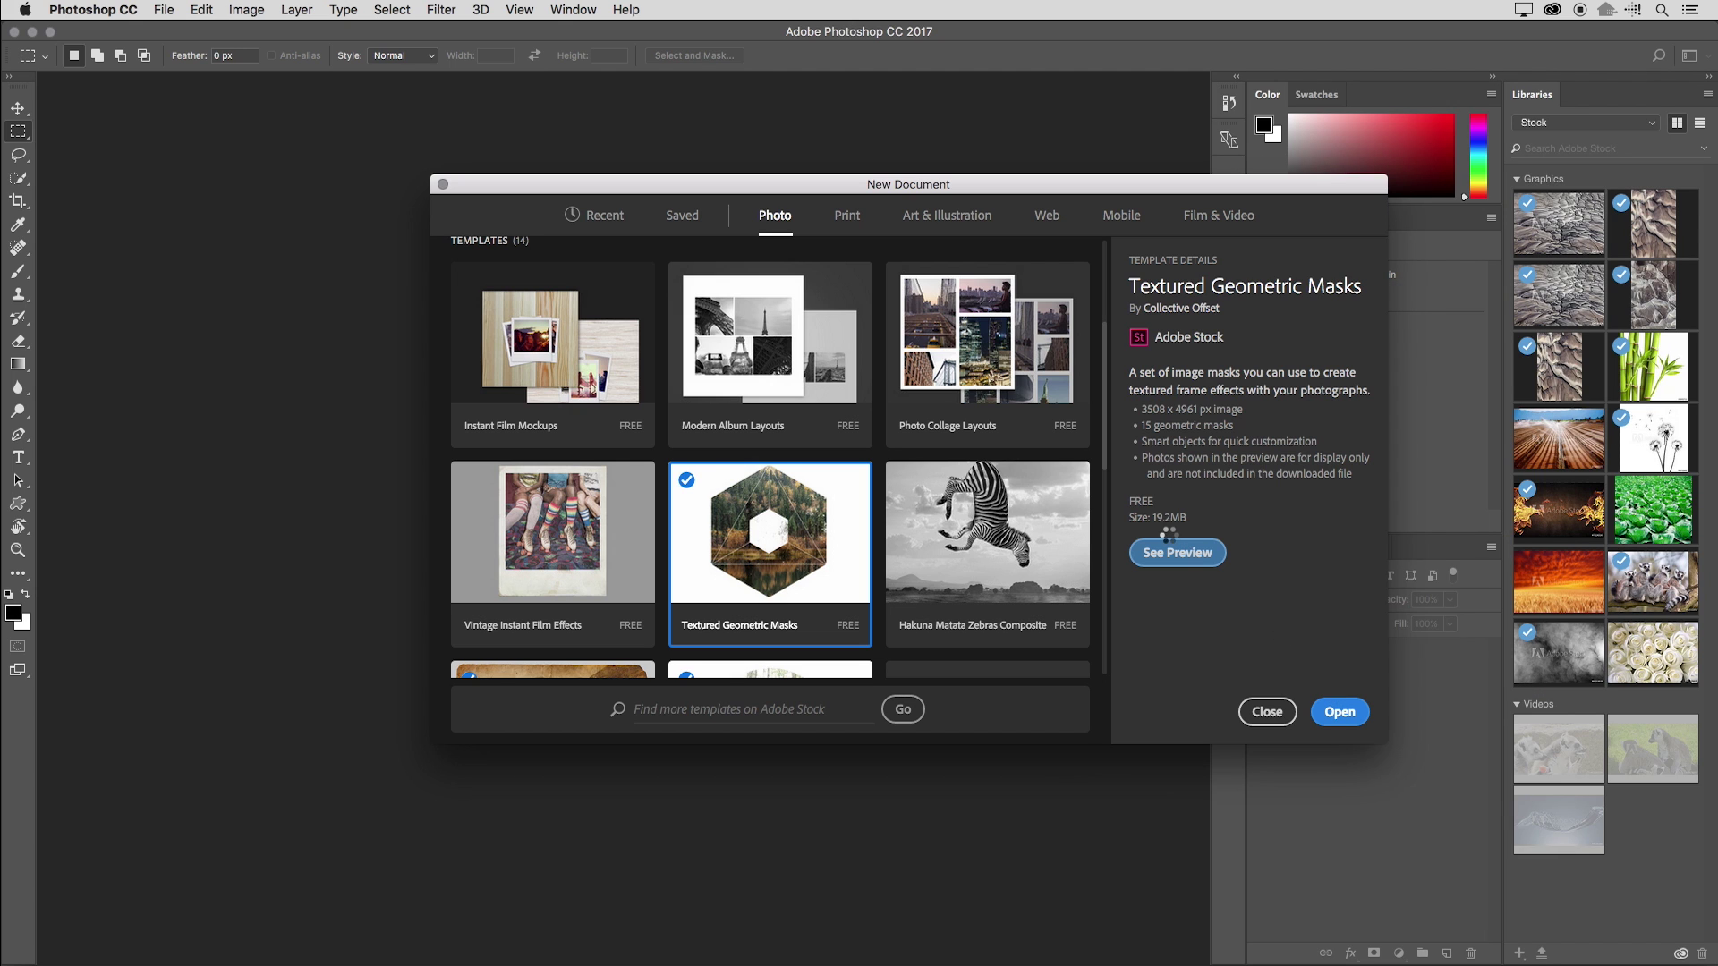
- Switch the Libraries panel to Stock Templates, then close the template document
scroll(1360, 702, "down", 3)
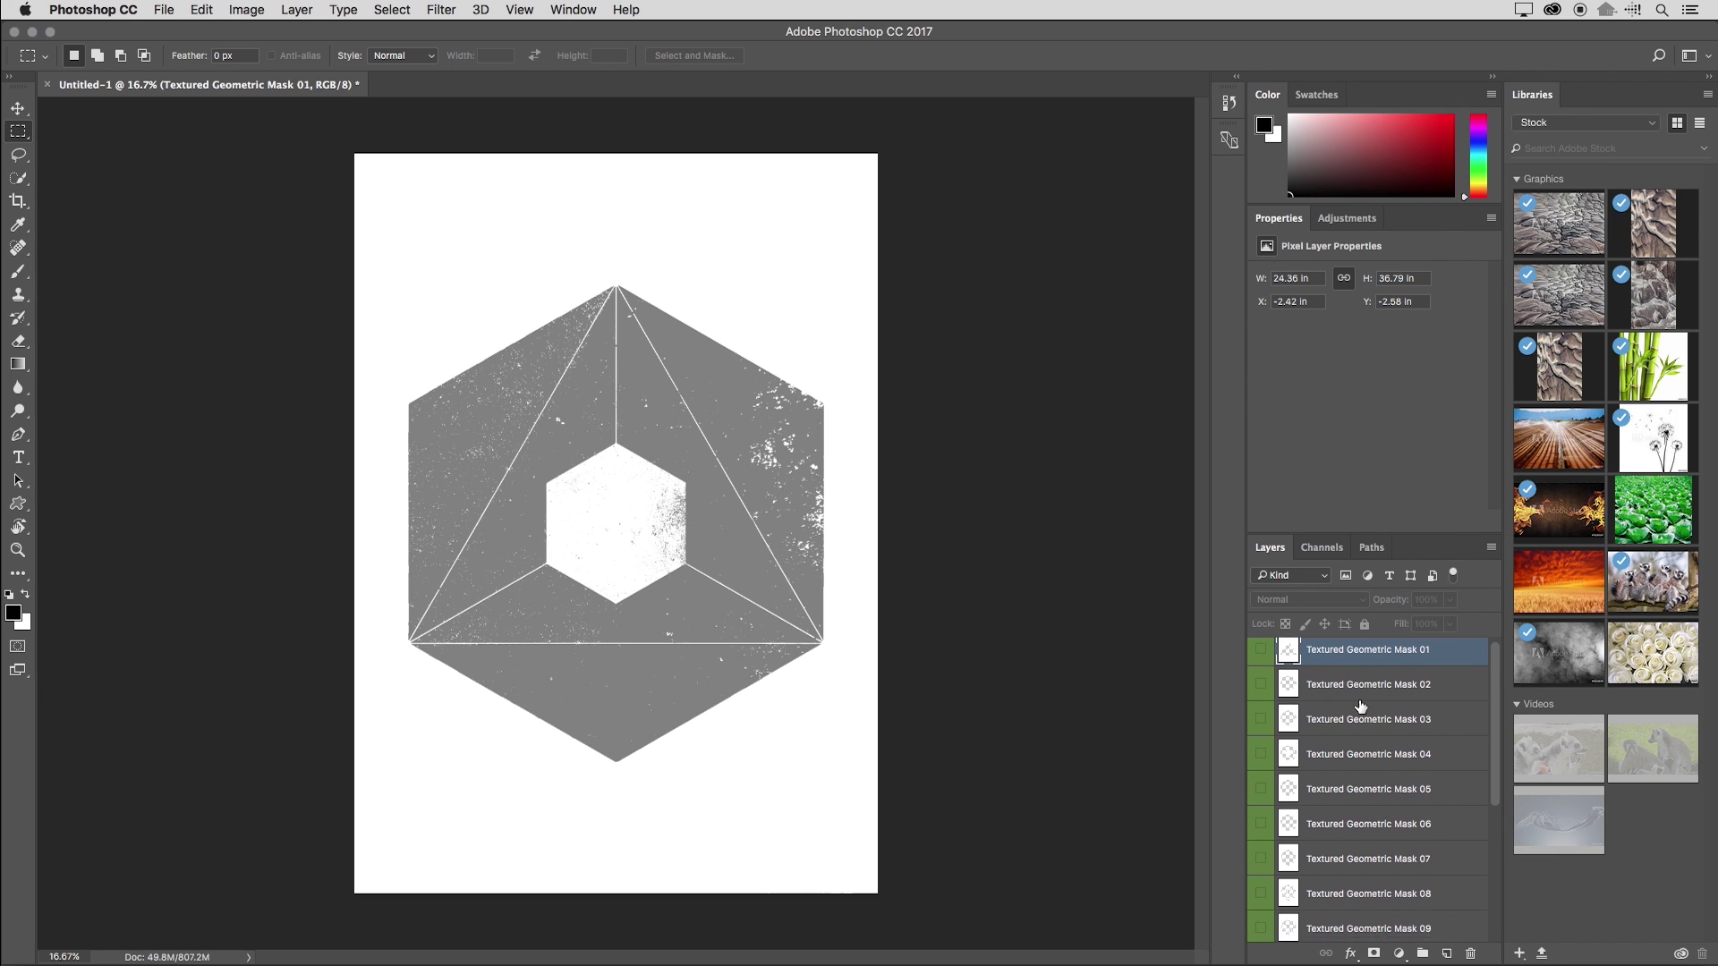
scroll(1360, 702, "up", 3)
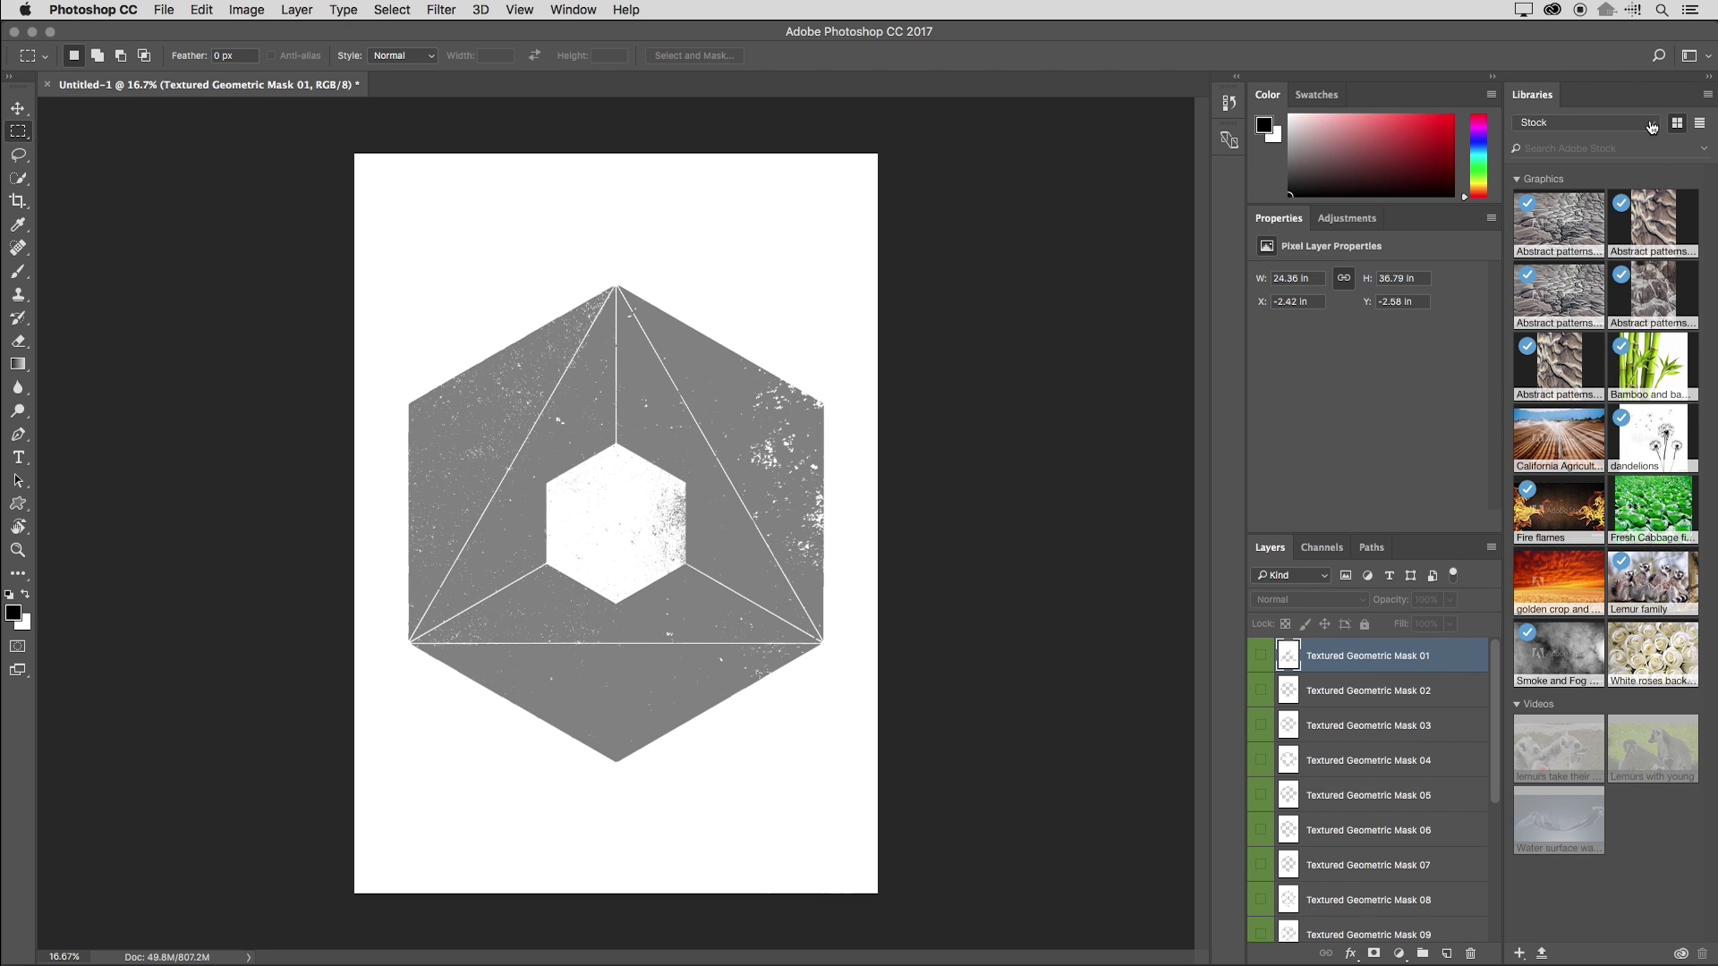
left_click(1652, 123)
scroll(1609, 246, "down", 4)
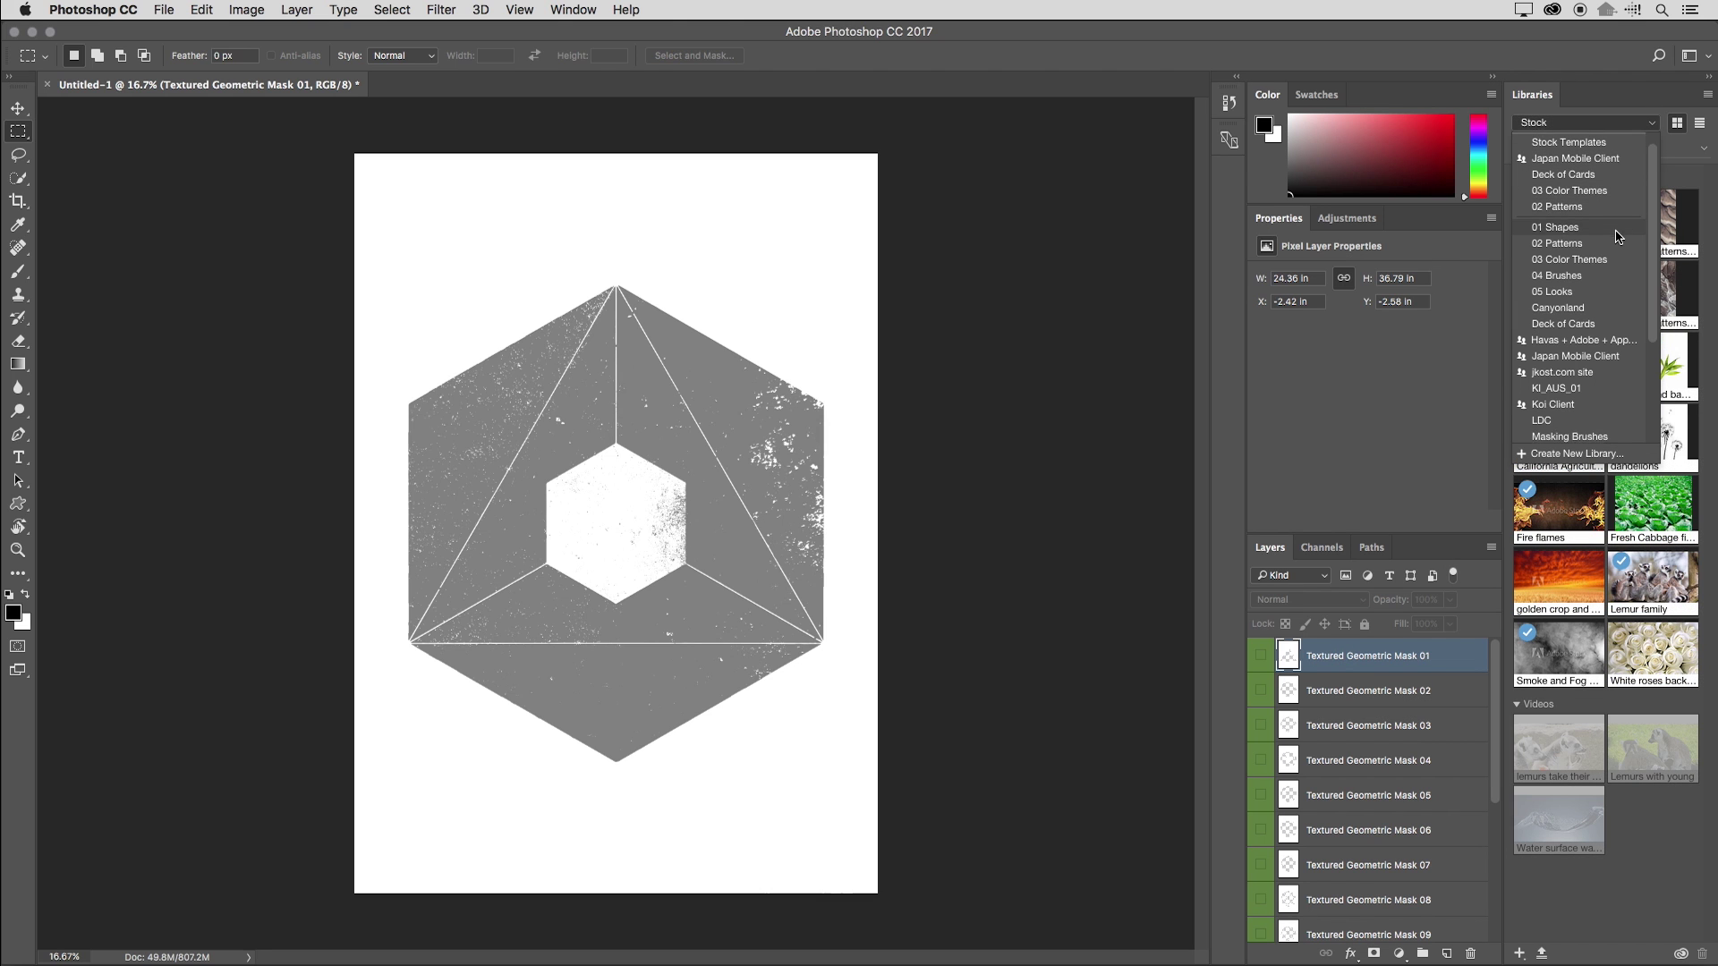
scroll(1610, 250, "down", 4)
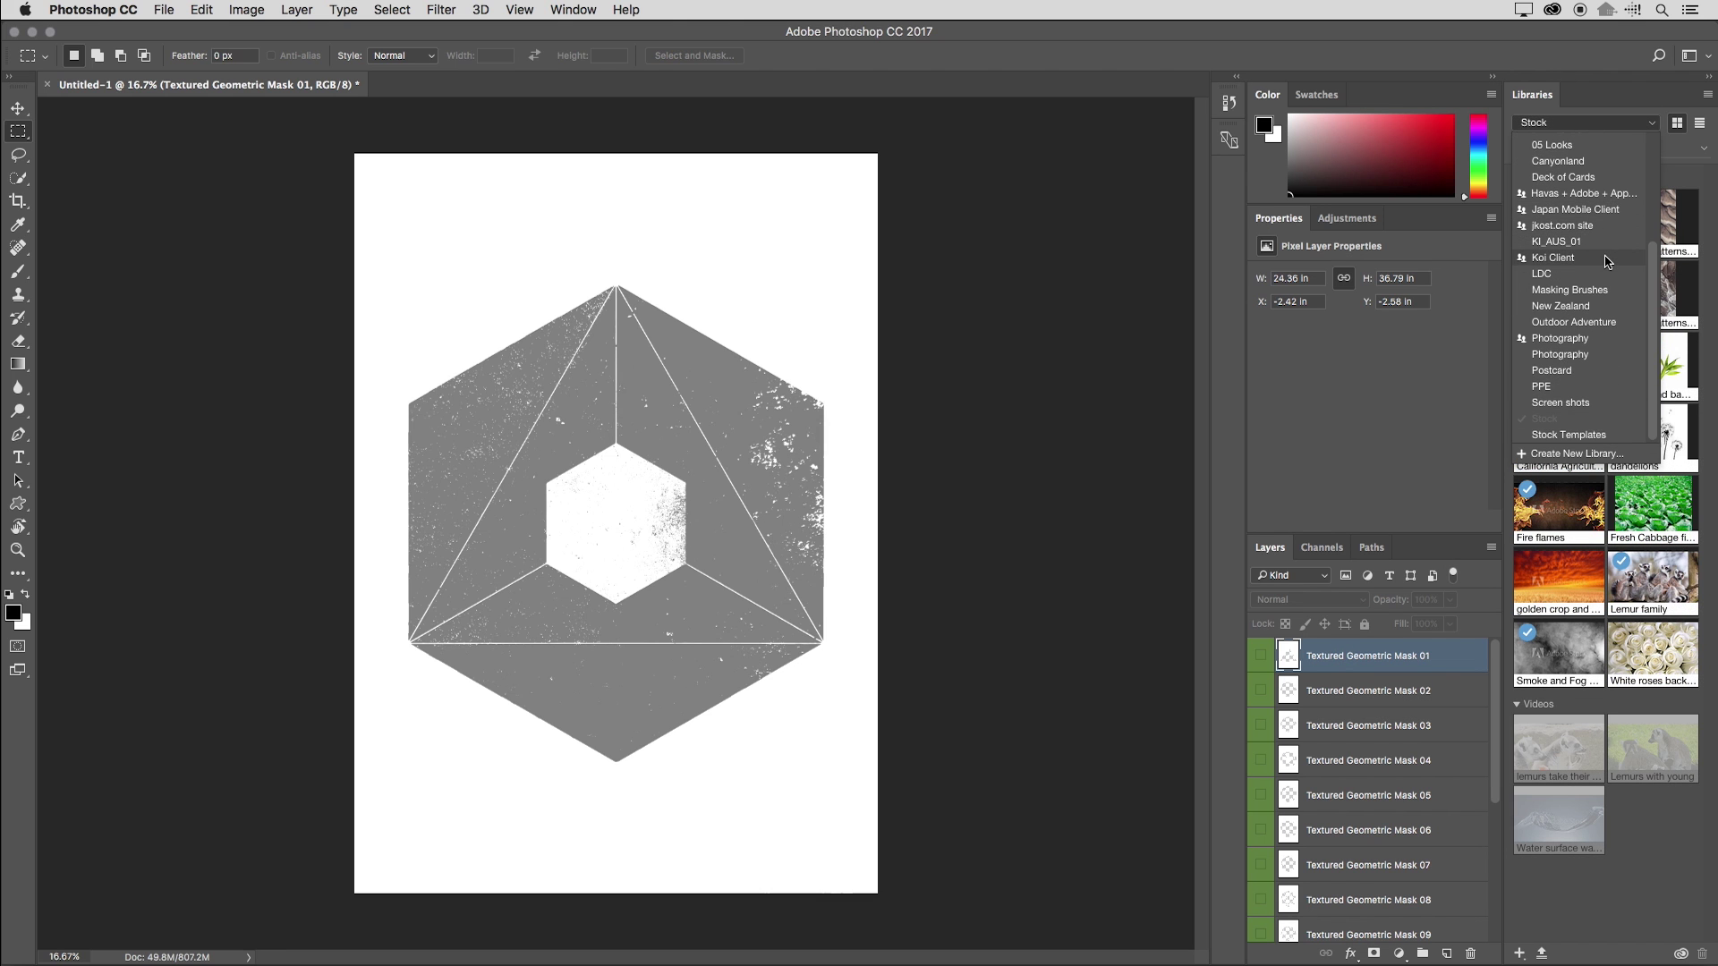
left_click(1608, 443)
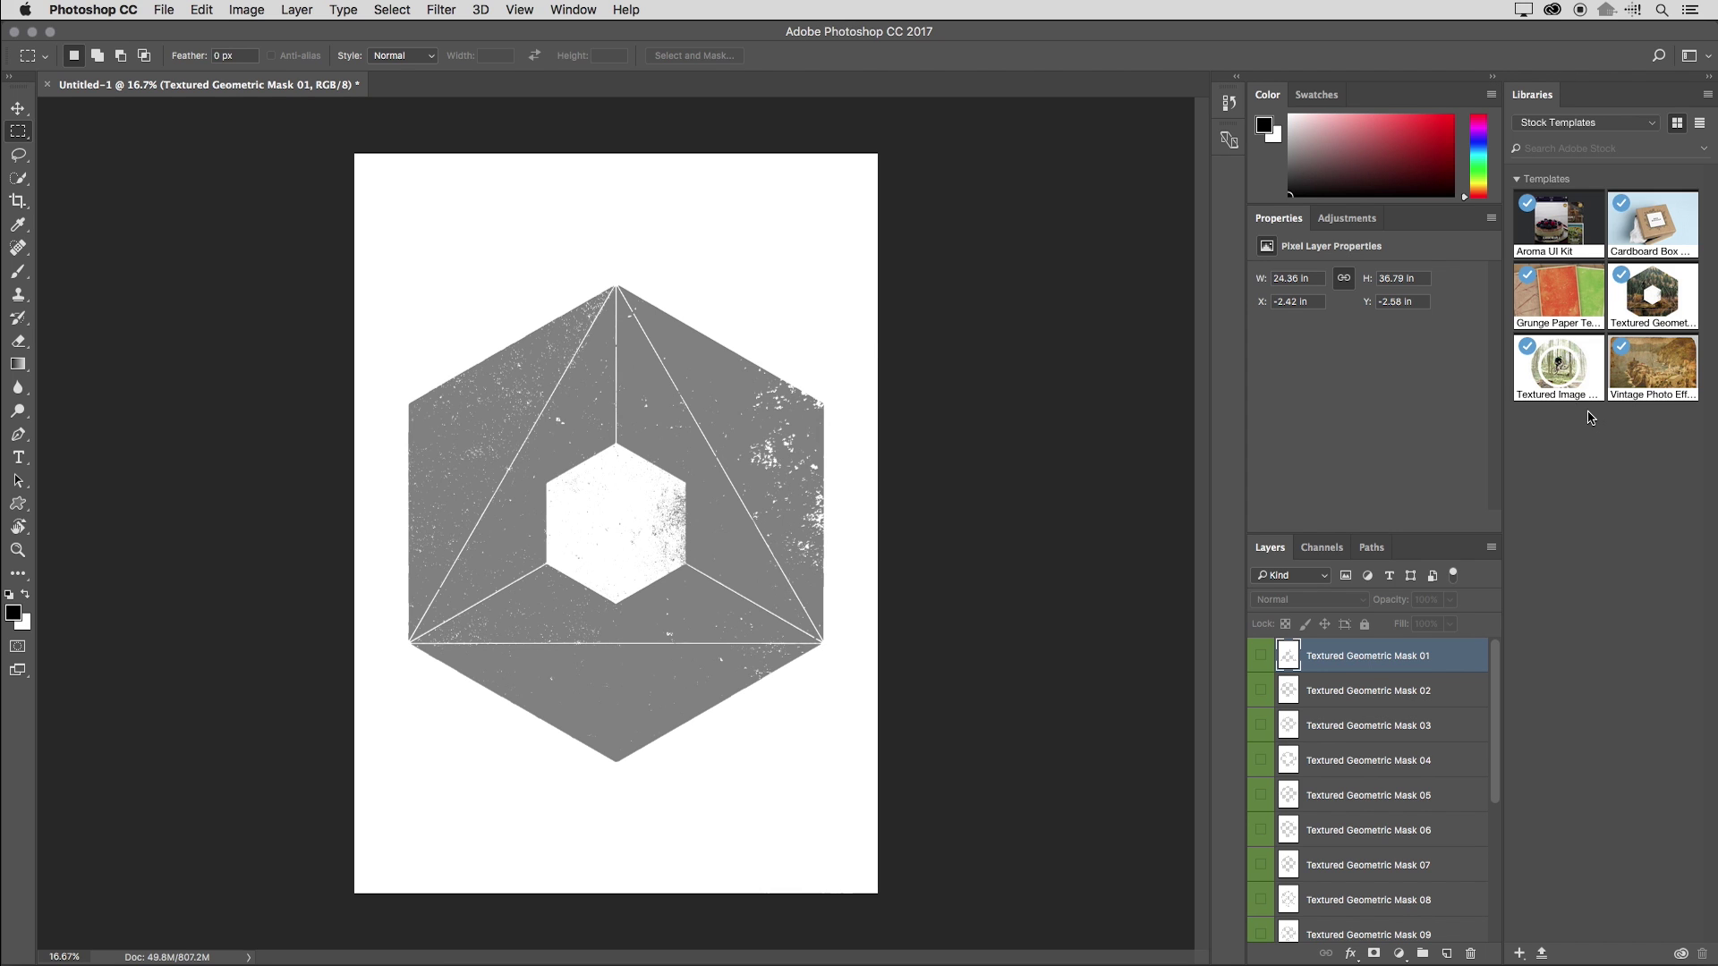
key("super+w")
- Discard the template without saving and switch to the Essentials workspace
left_click(787, 364)
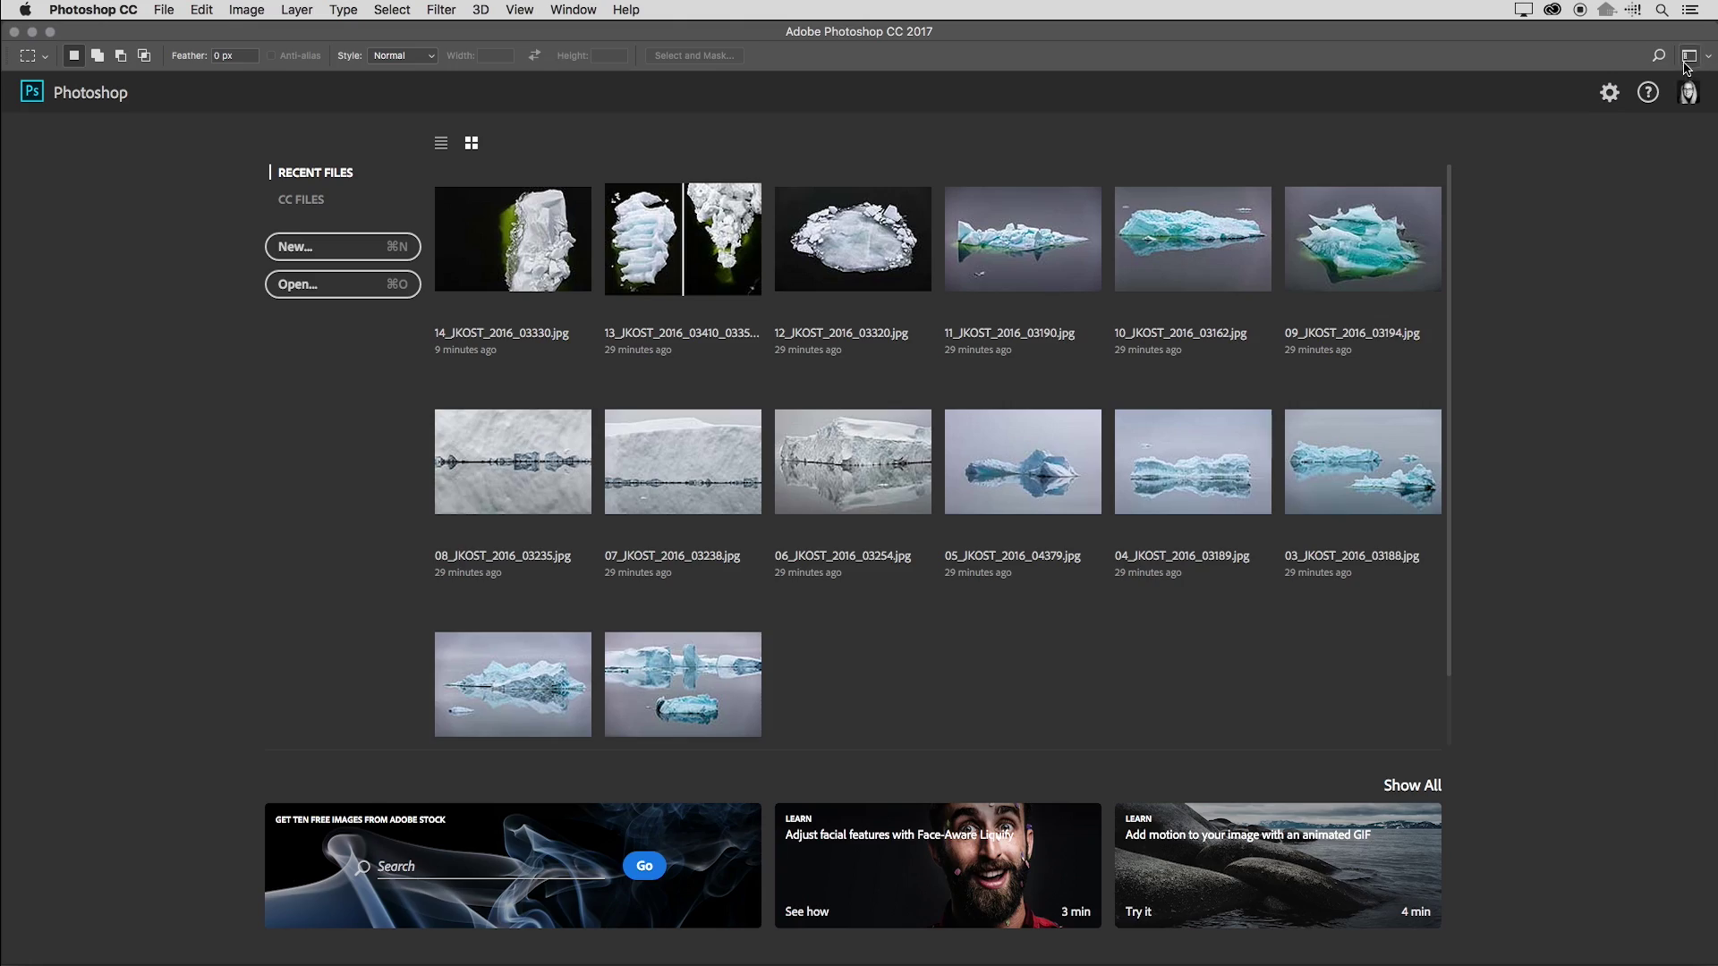
left_click(1688, 56)
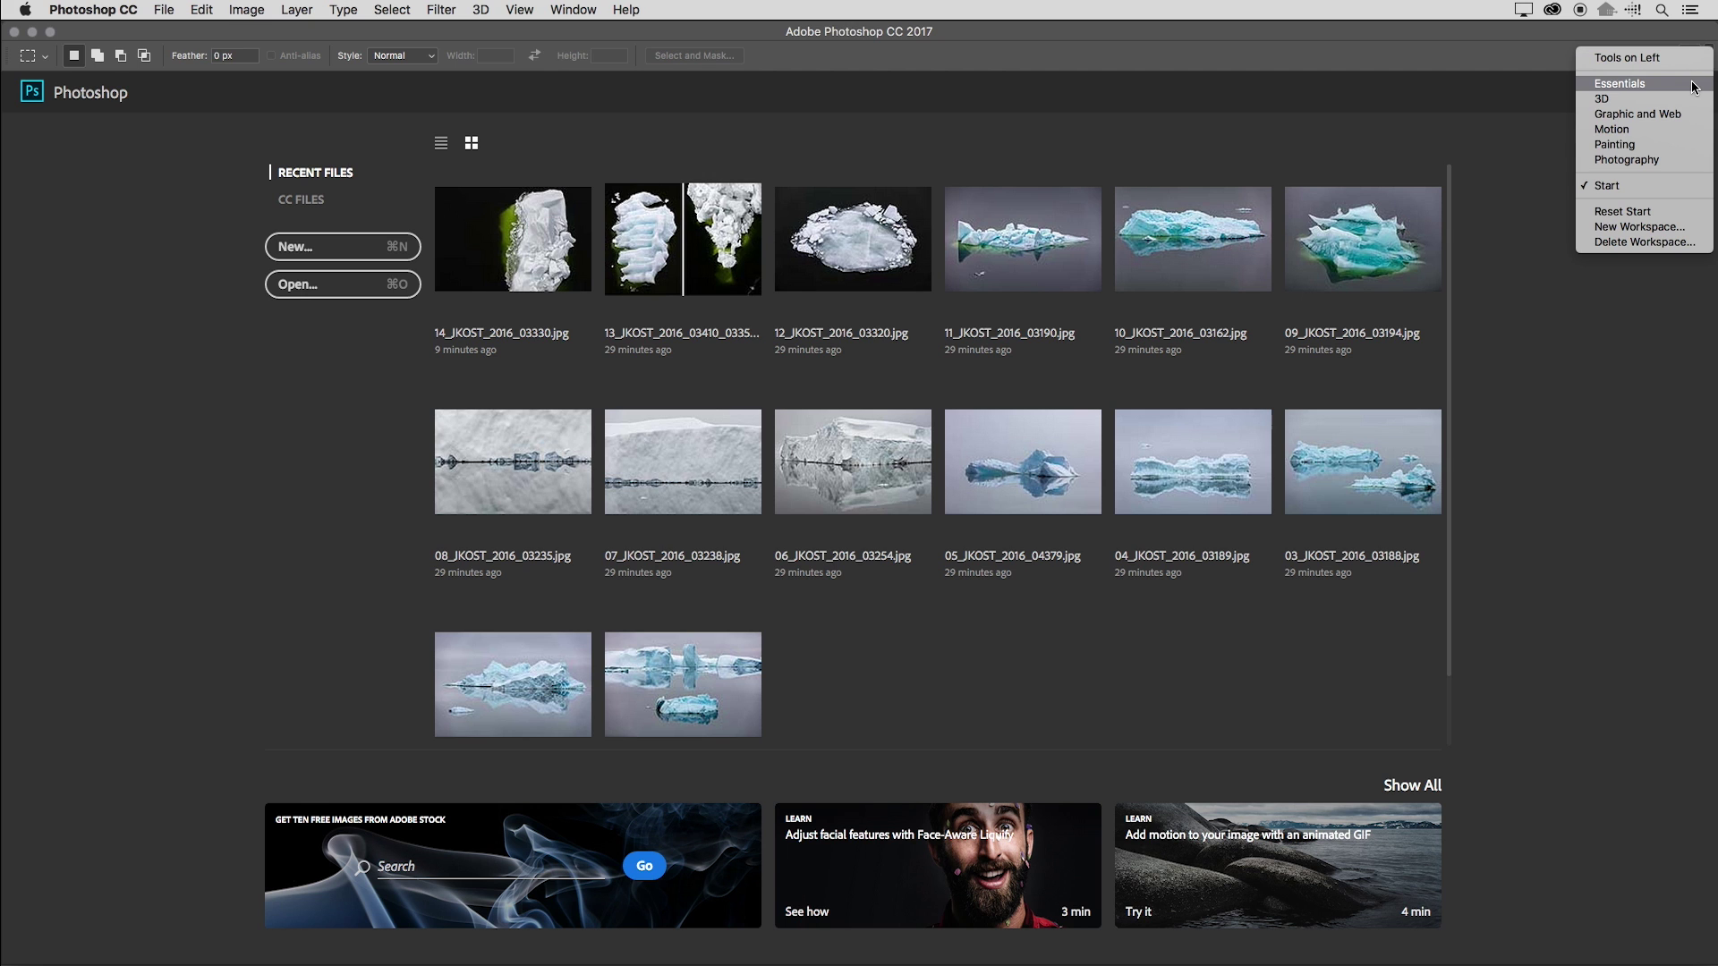
left_click(1694, 85)
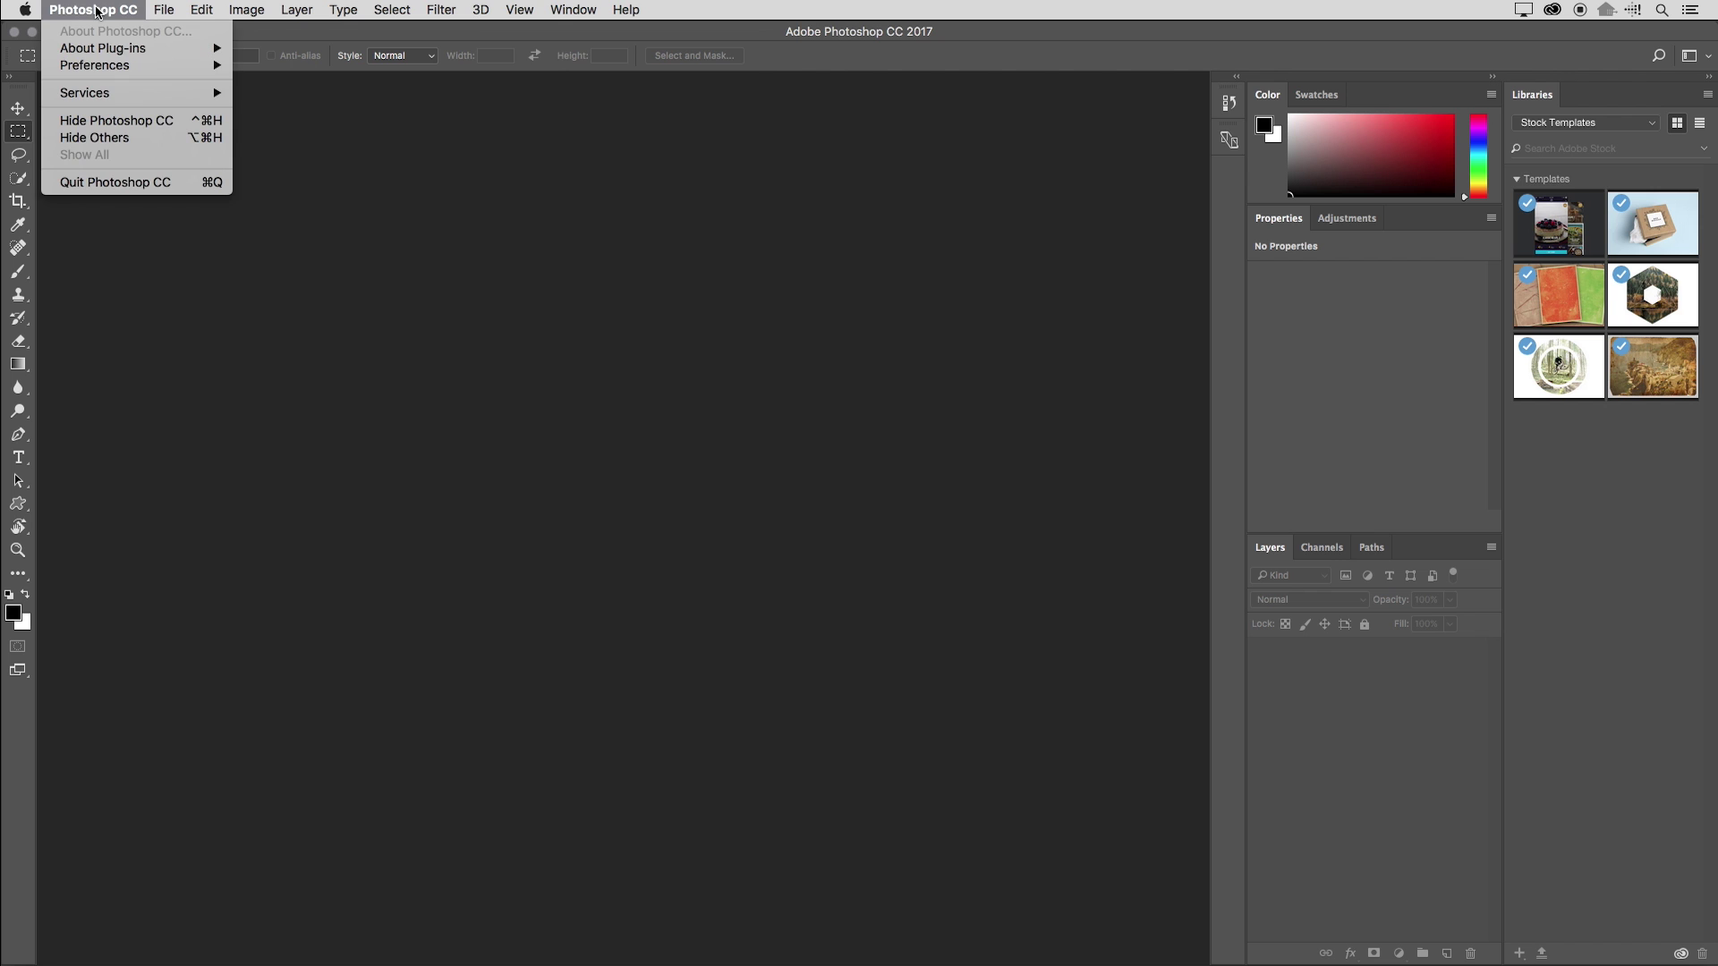
mouse_move(125, 65)
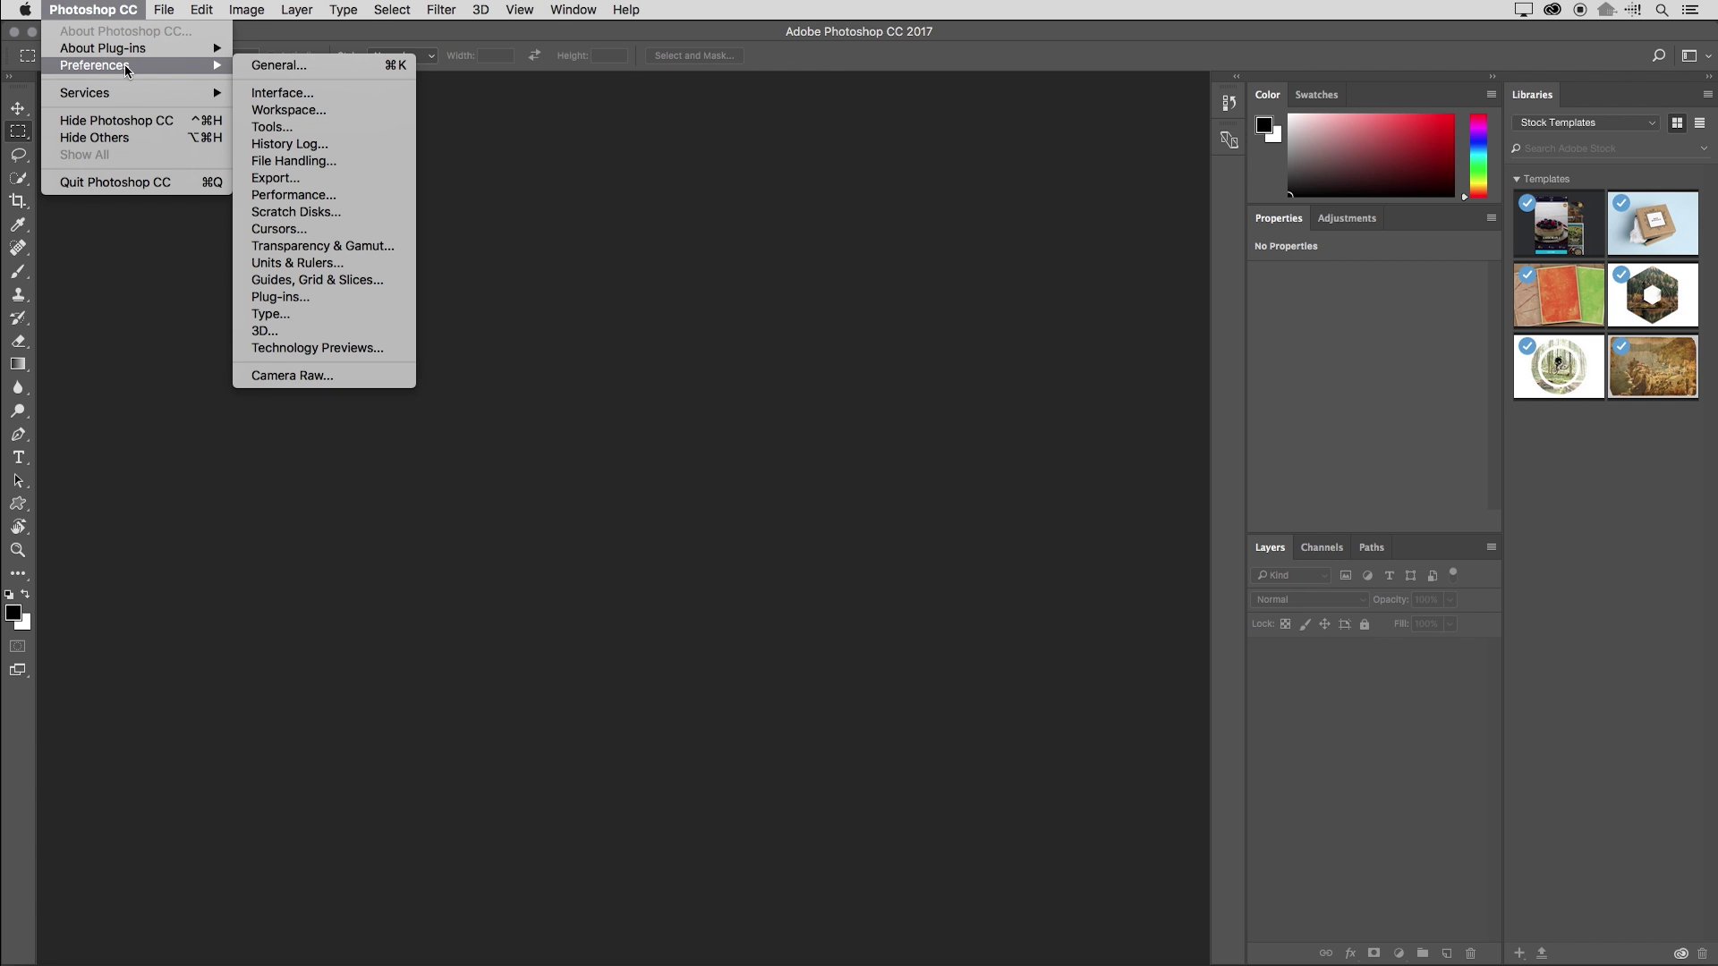
left_click(329, 67)
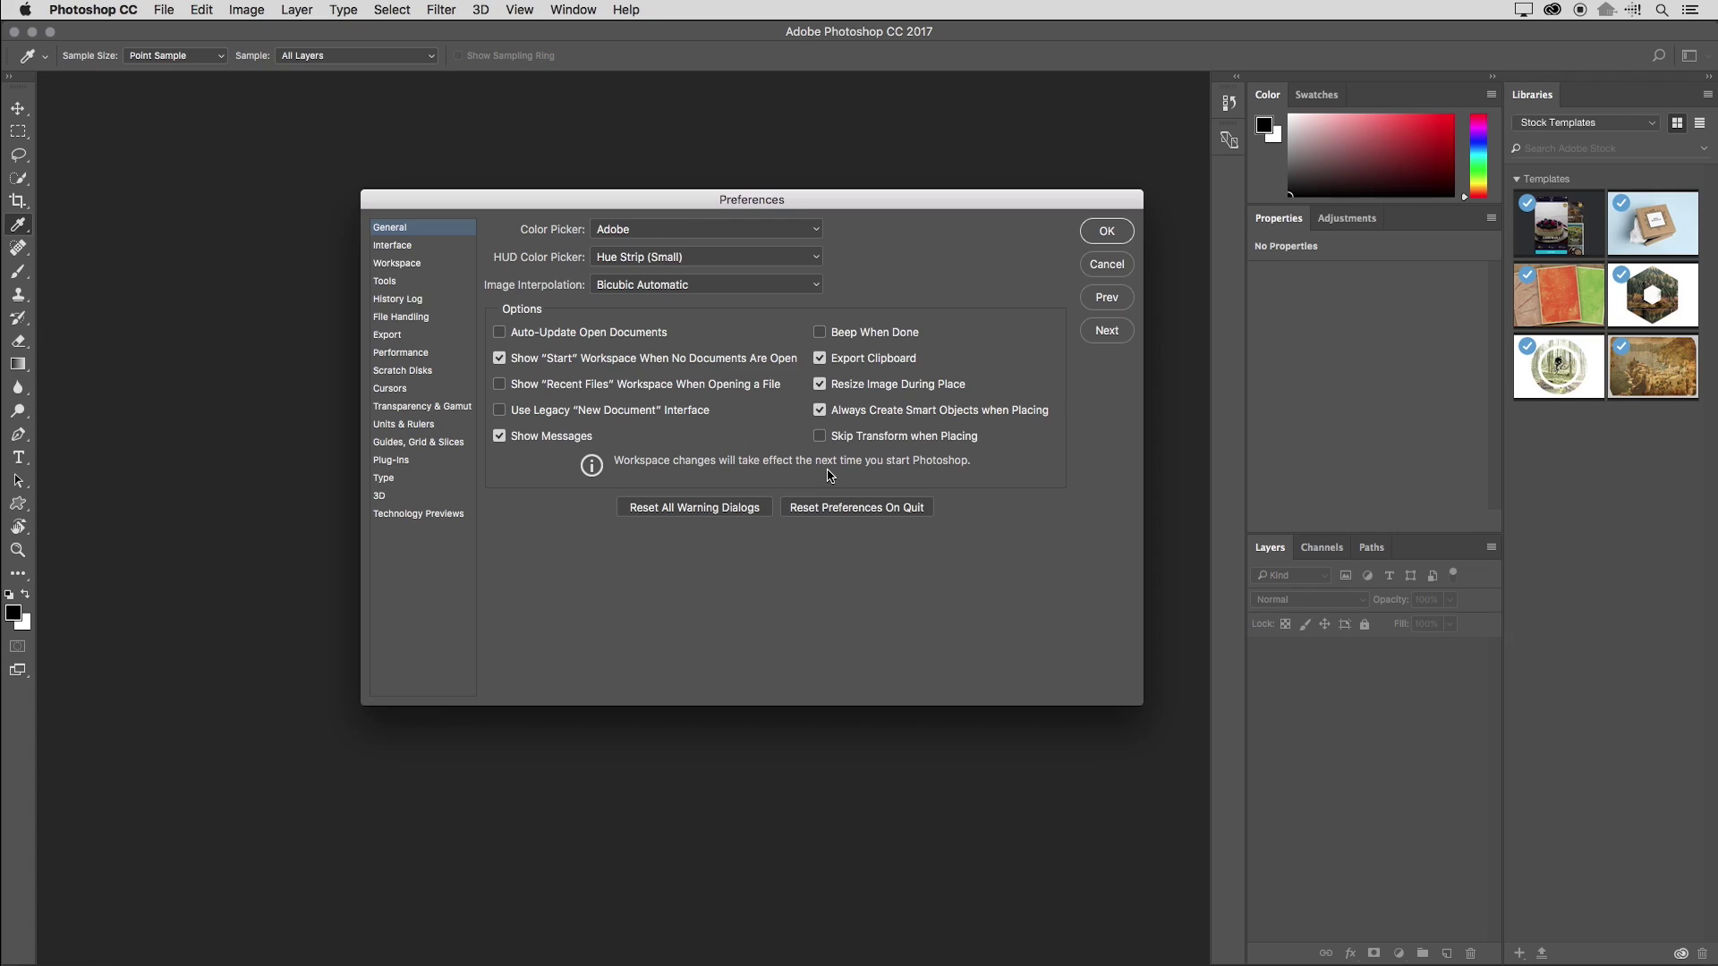
left_click(1104, 234)
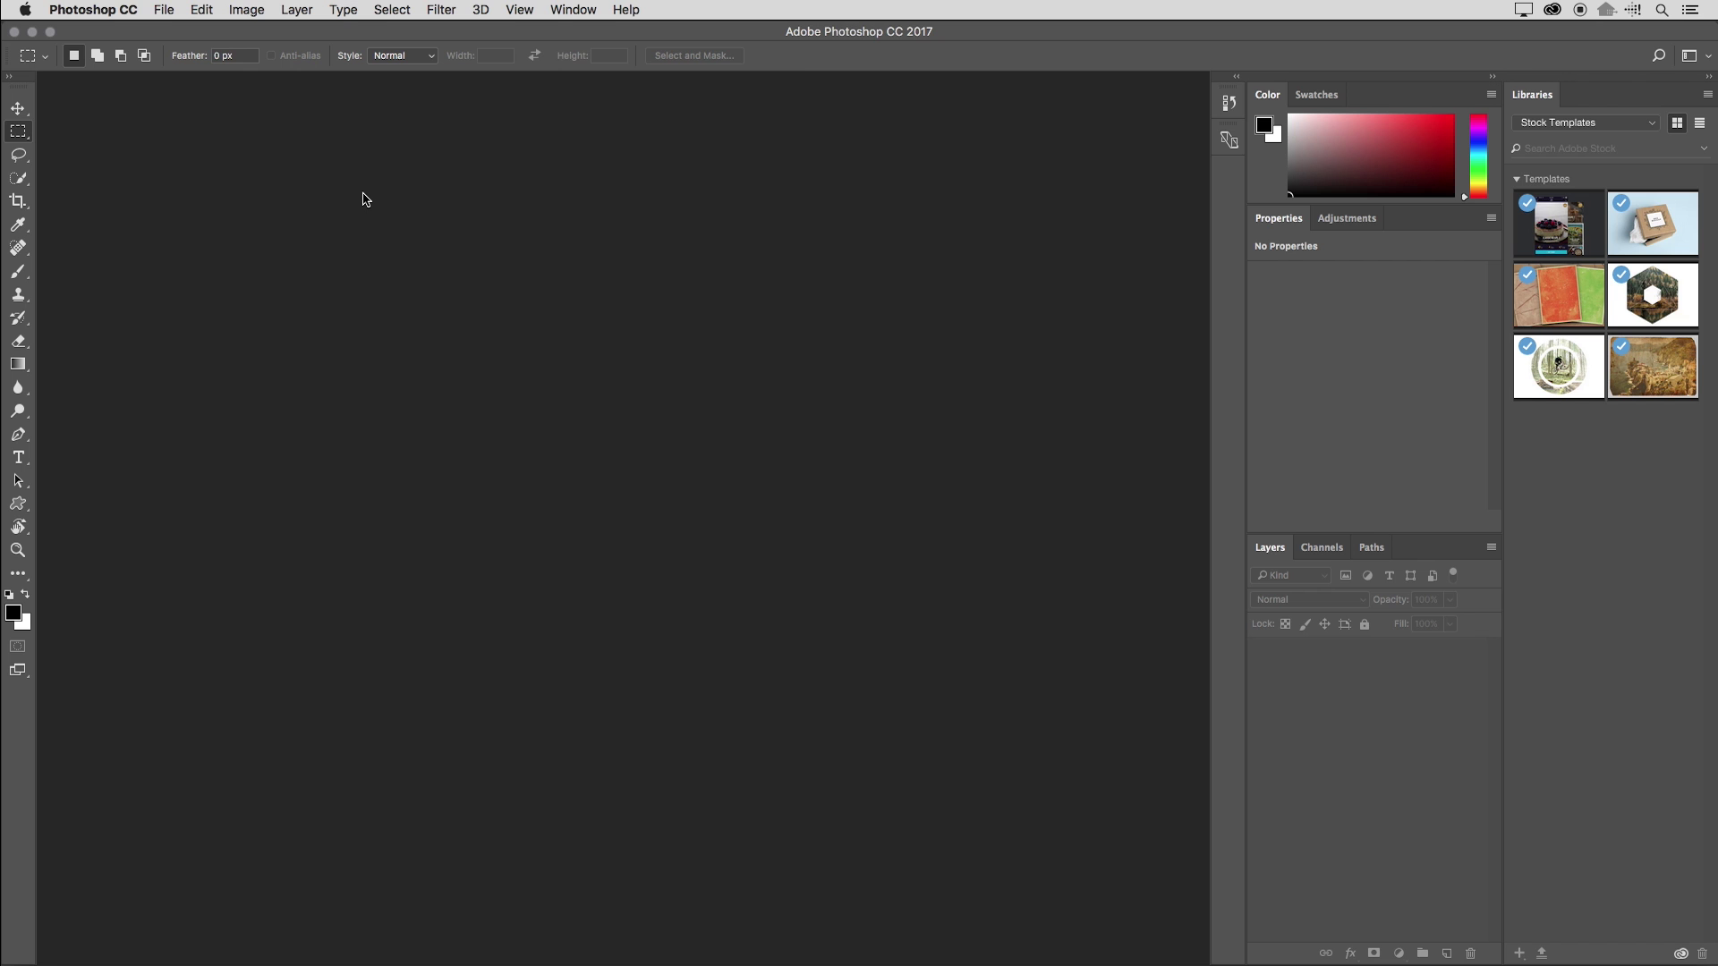
- Open the New Document dialog with Cmd+N, showing Recent items
key("super+n")
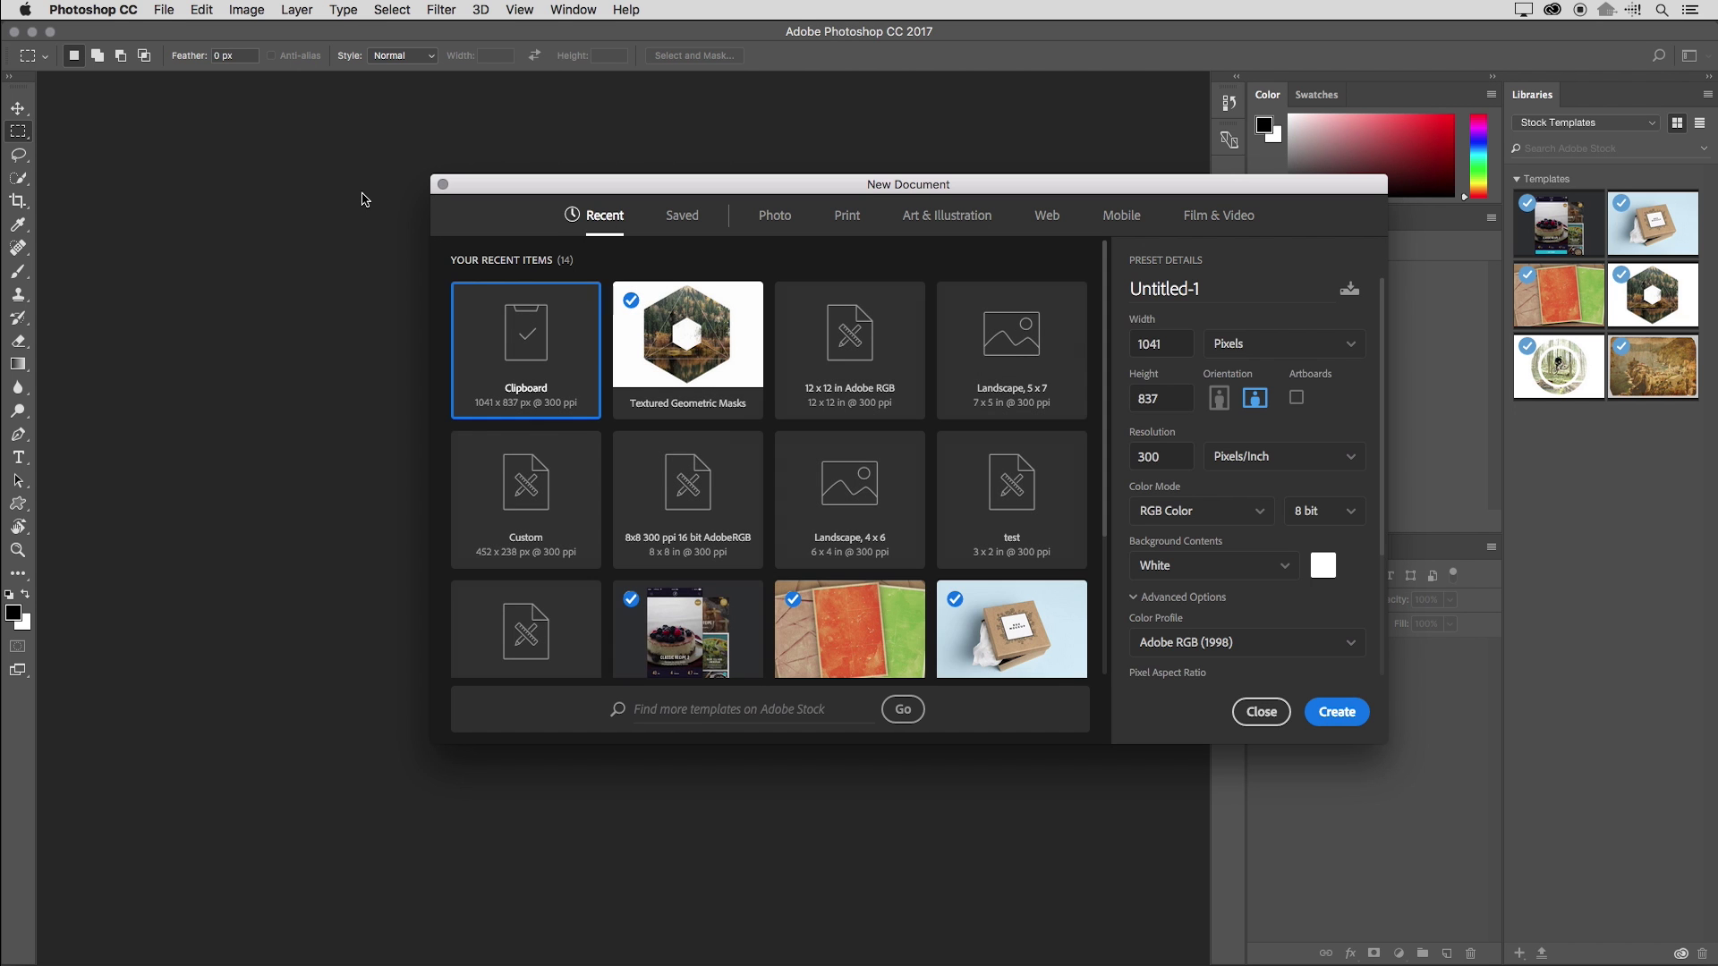